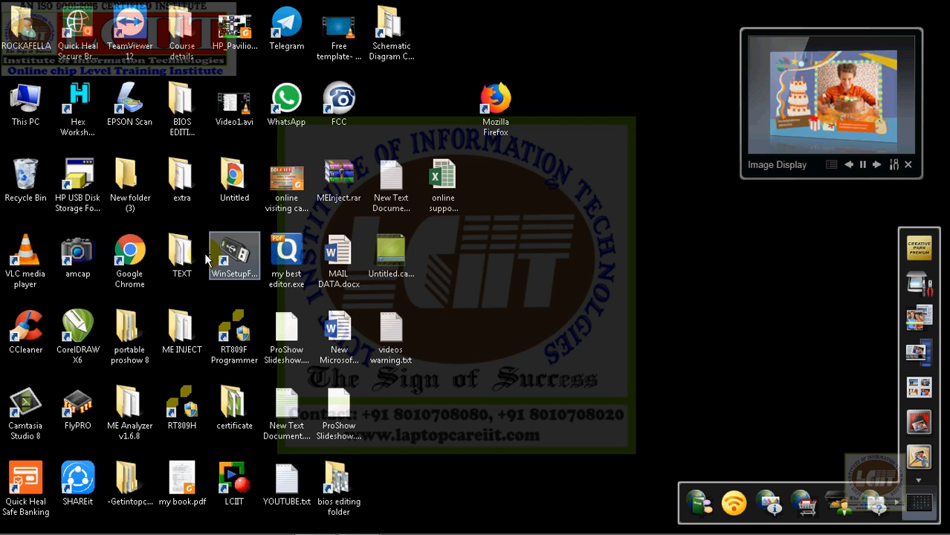
# Step: Launch the RT809F Programmer software and decline the offered software update
pyautogui.doubleClick(240, 344)
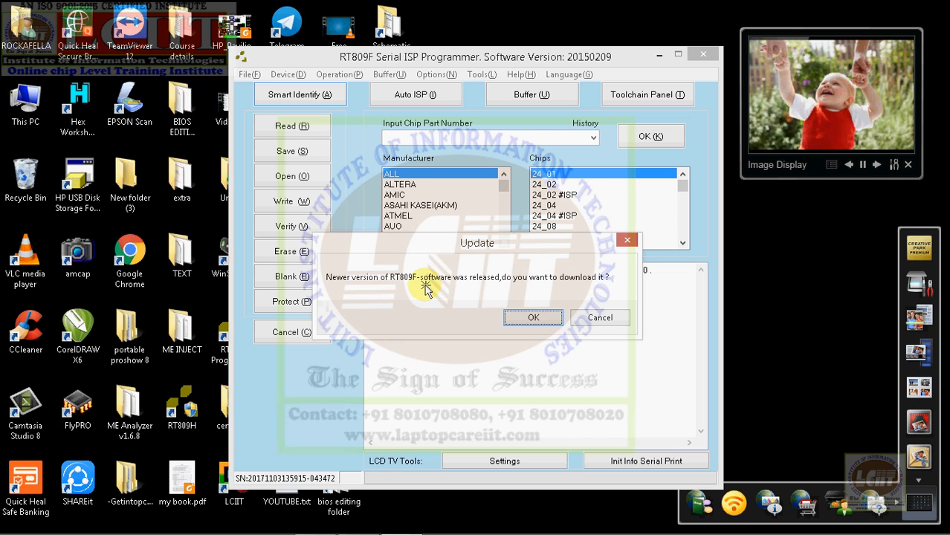
pyautogui.click(611, 318)
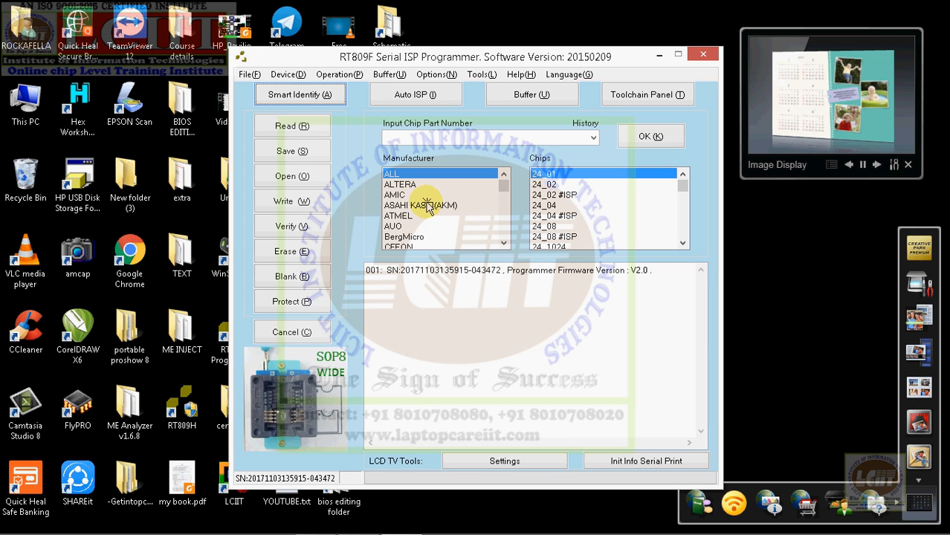
# Step: Run Smart Identify on the inserted chip, retrying the contact check, and highlight the detected chip's name and size in the log
pyautogui.click(299, 100)
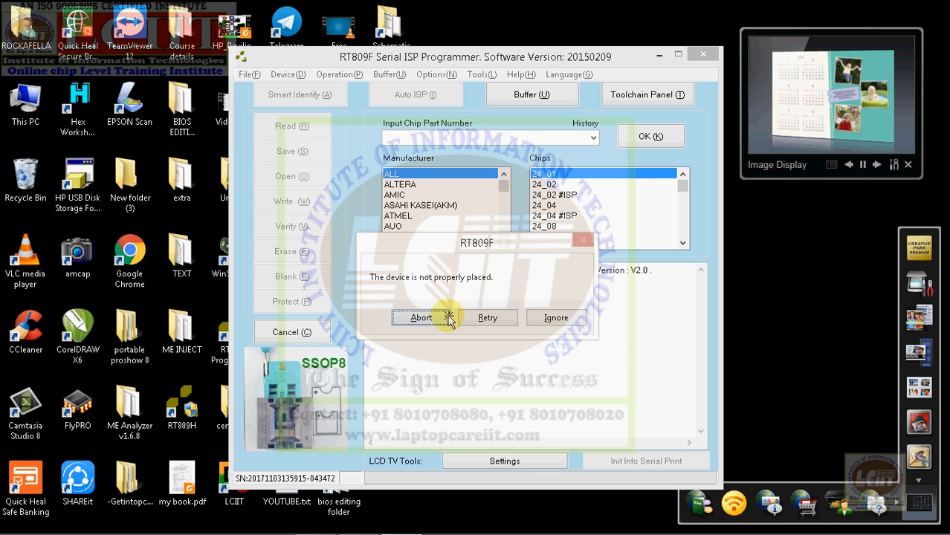
pyautogui.click(484, 318)
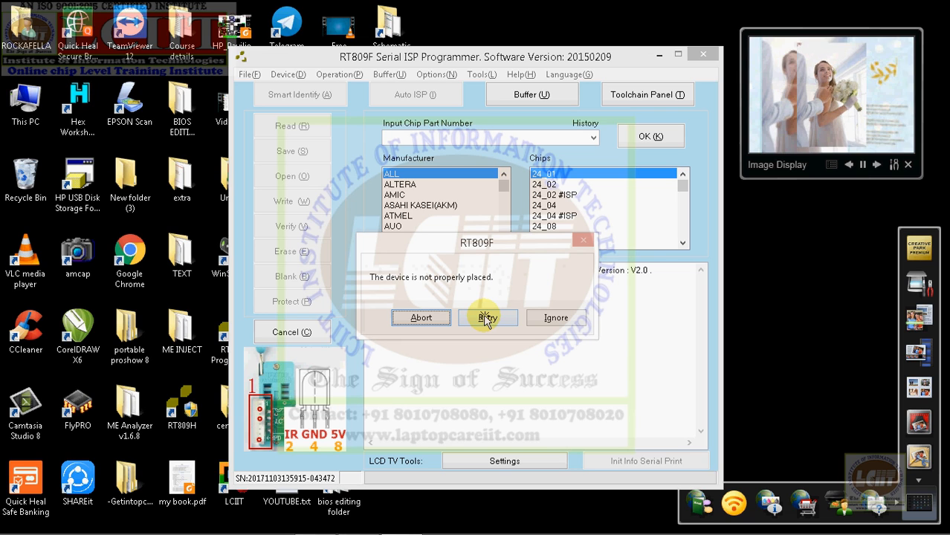
pyautogui.click(485, 318)
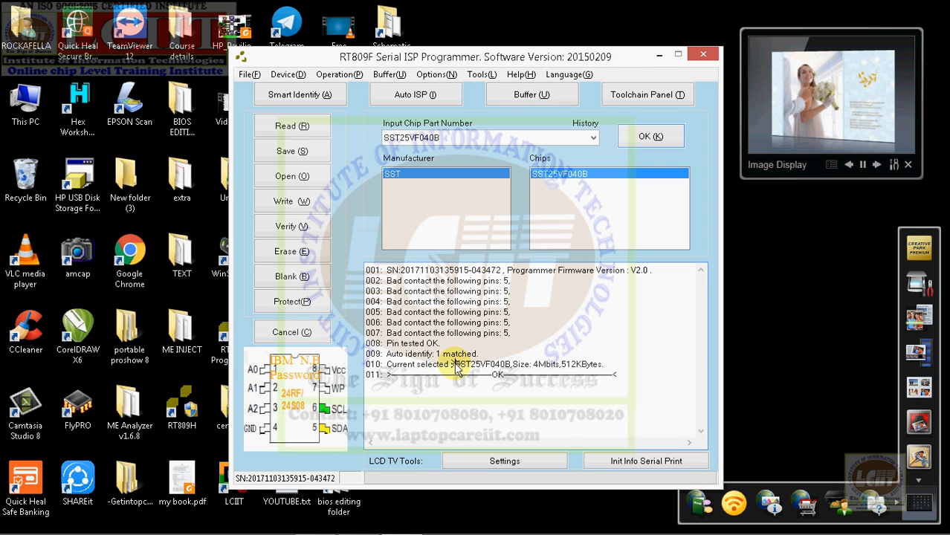
pyautogui.moveTo(456, 370); pyautogui.dragTo(473, 369)
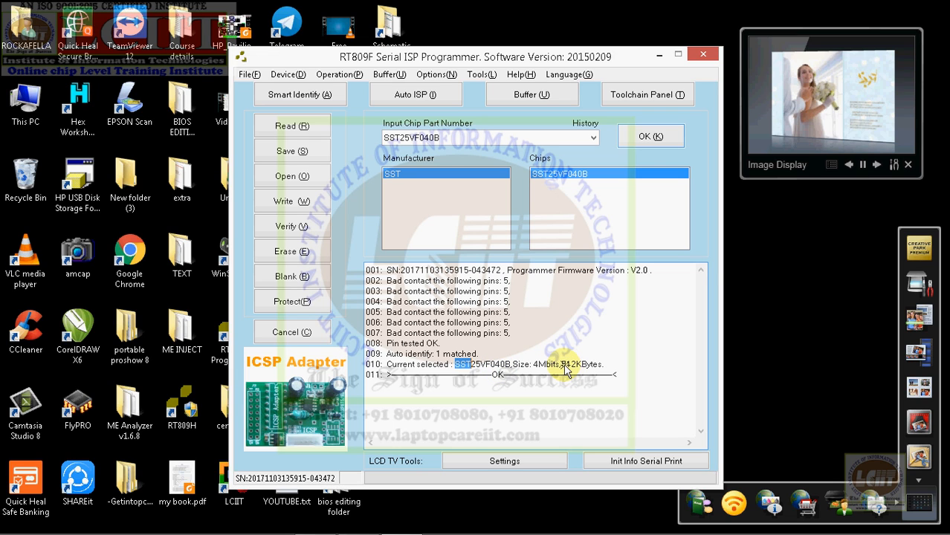
pyautogui.moveTo(562, 365); pyautogui.dragTo(604, 365)
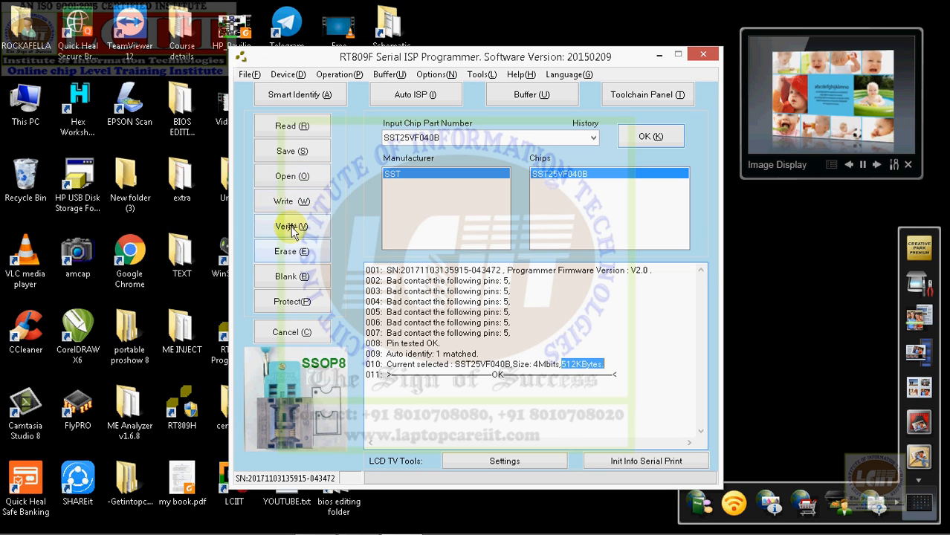
# Step: Read the SST25VF040B chip and save its contents to the Desktop as the BIN file SST25VF040B_20171229_125102
pyautogui.click(287, 128)
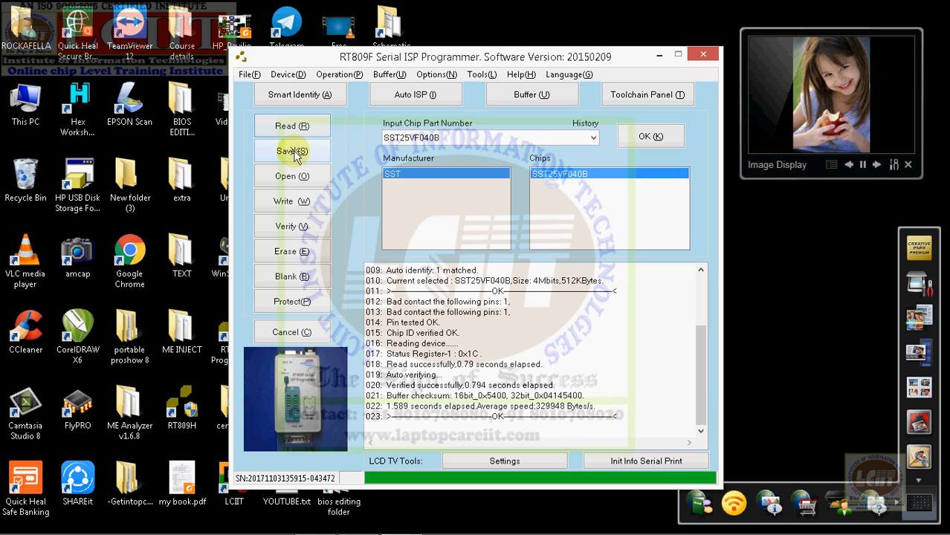
pyautogui.click(292, 152)
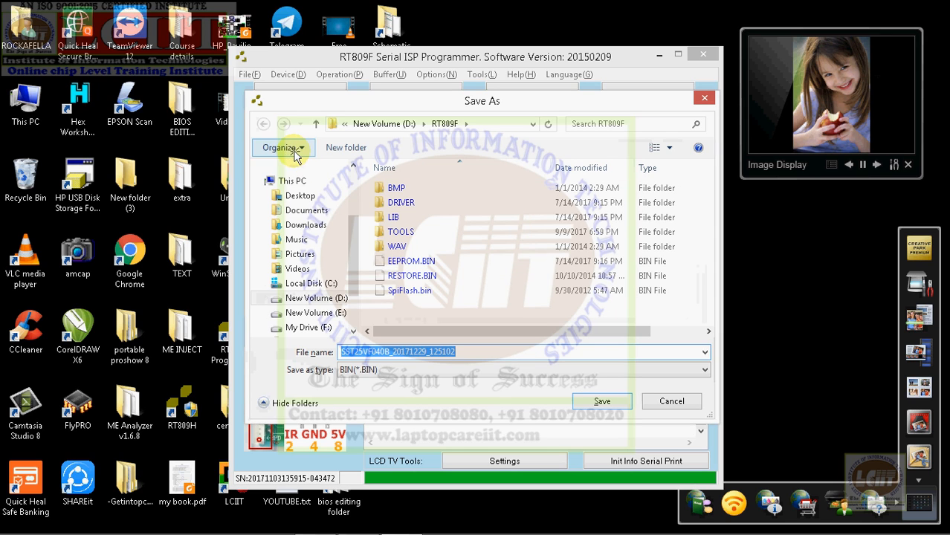
pyautogui.click(300, 195)
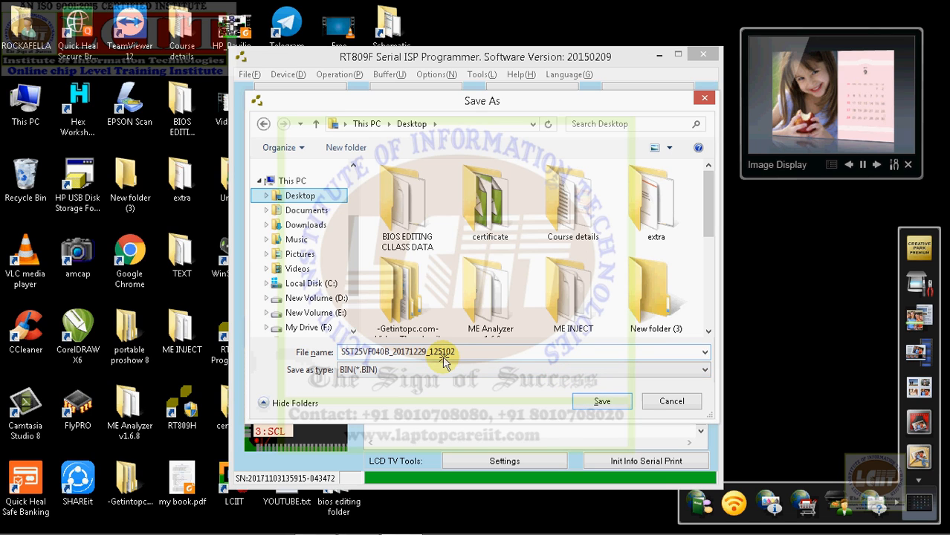
pyautogui.click(596, 402)
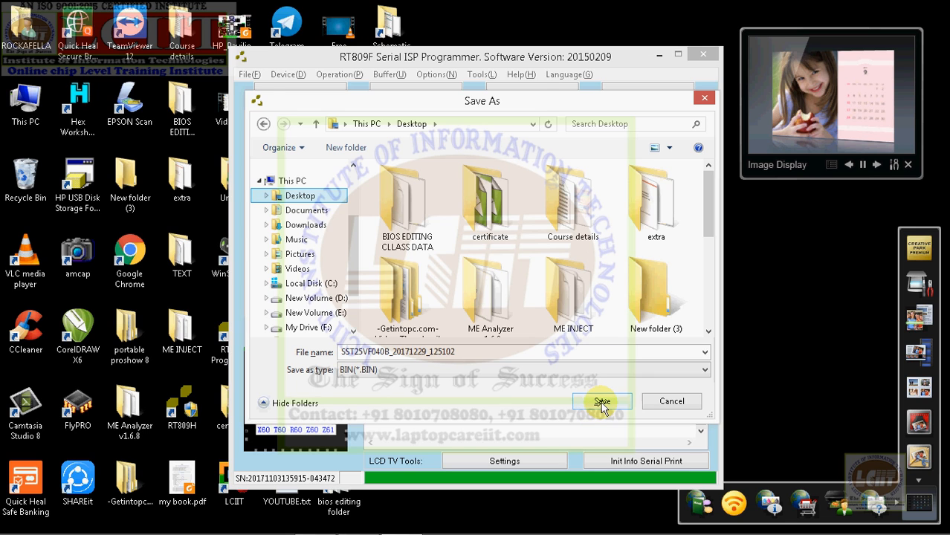
pyautogui.click(601, 400)
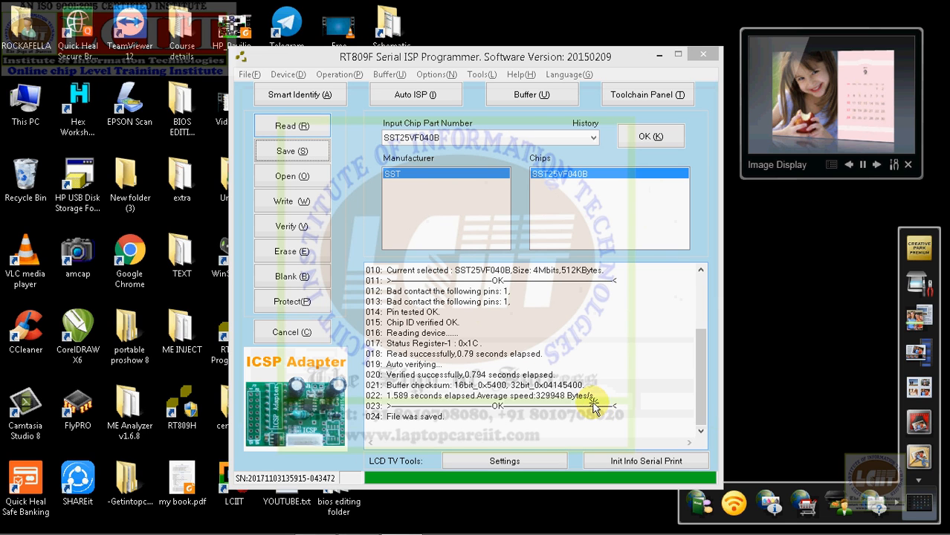
# Step: Check the saved BIN backup file and its size on the Windows desktop, and return to the RT809F programmer
pyautogui.click(657, 58)
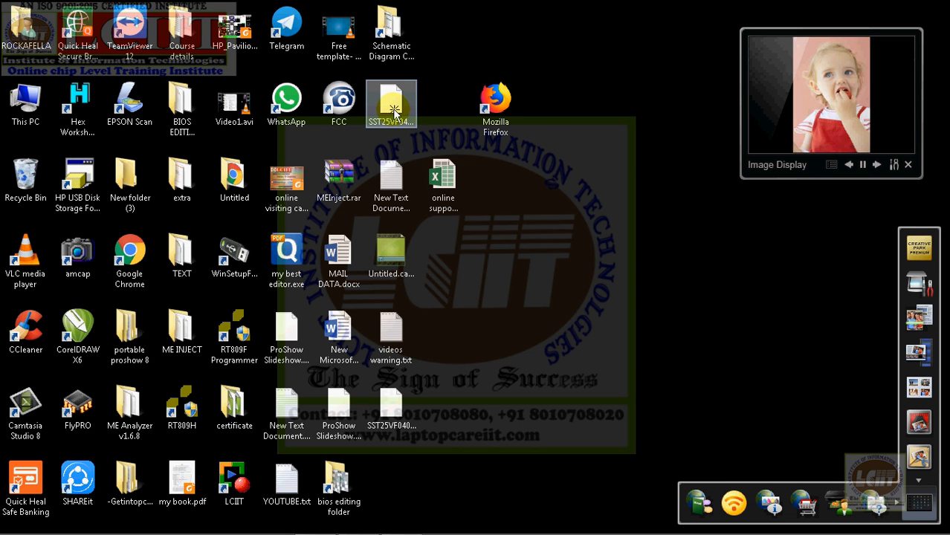
pyautogui.click(395, 113)
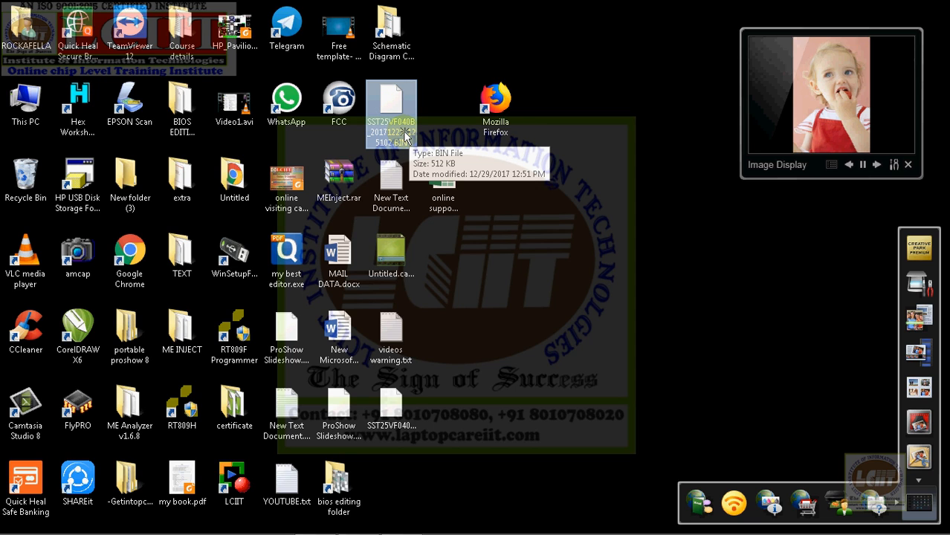
pyautogui.moveTo(376, 529)
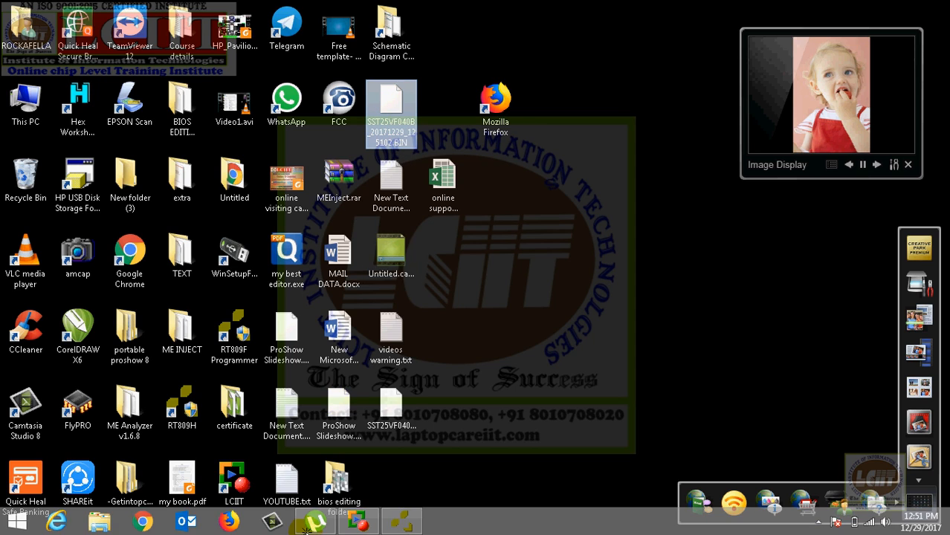
pyautogui.click(376, 523)
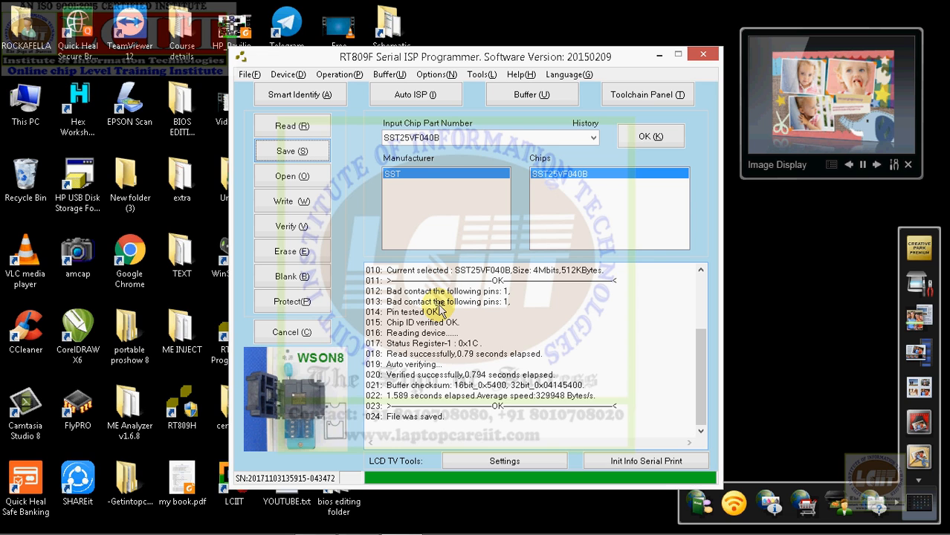
# Step: Reposition the programmer window, erase the SST25VF040B chip and run a blank check on it
pyautogui.click(396, 95)
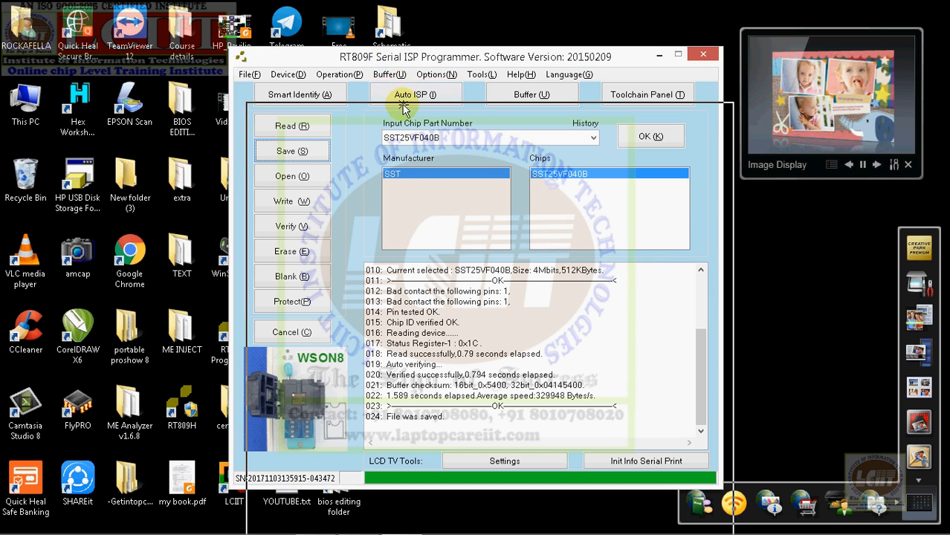
pyautogui.moveTo(402, 108); pyautogui.dragTo(402, 109)
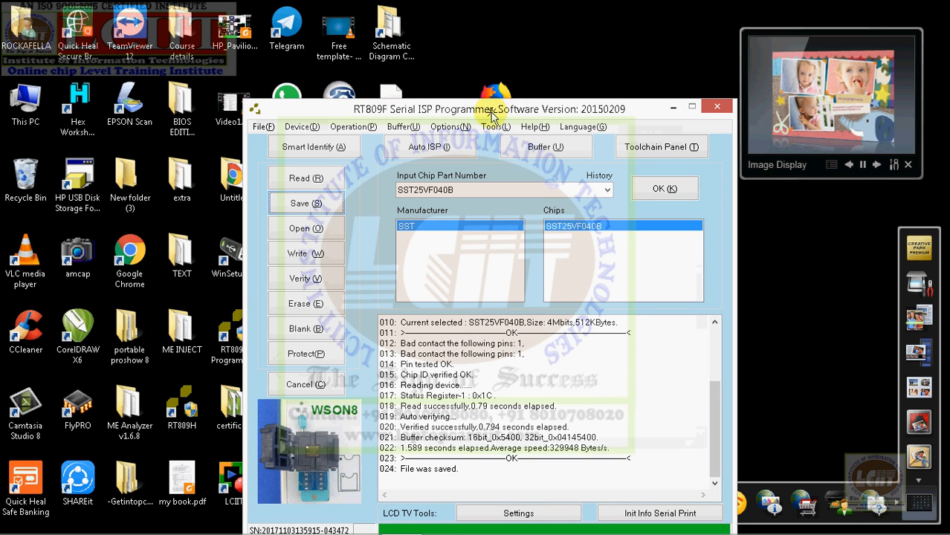
pyautogui.moveTo(491, 116); pyautogui.dragTo(482, 80)
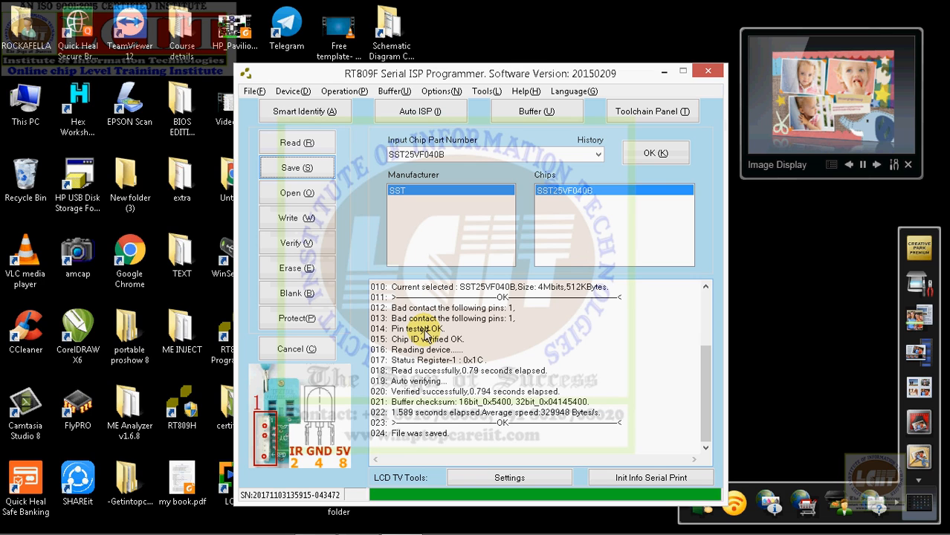
pyautogui.click(290, 269)
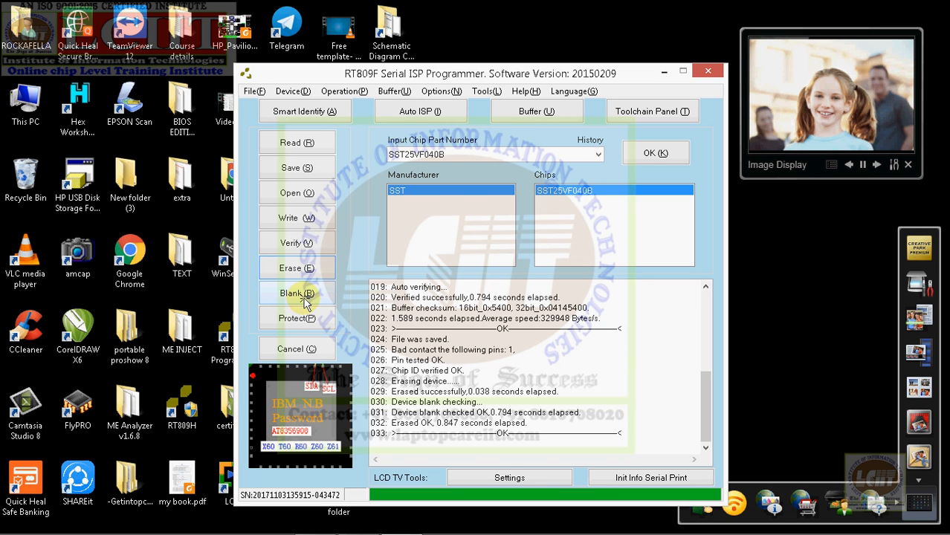
pyautogui.click(304, 296)
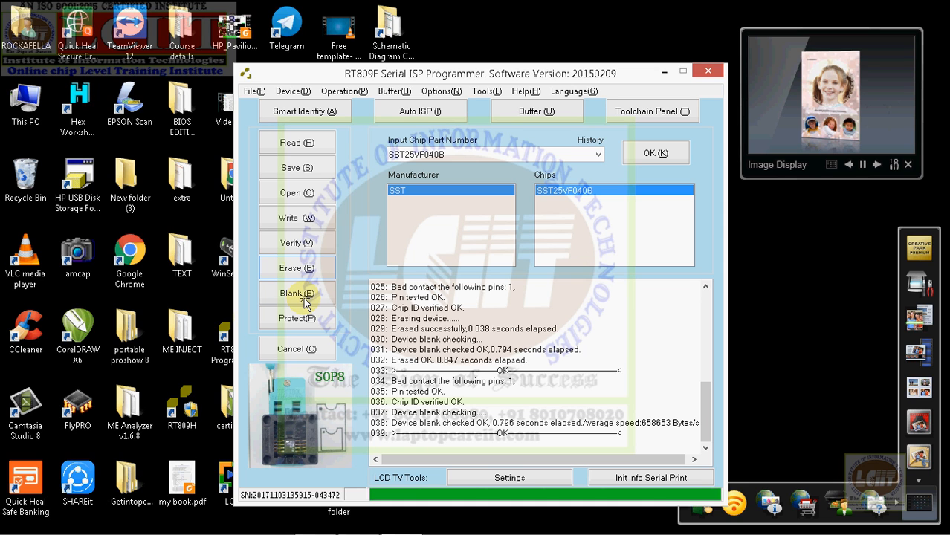
# Step: Load the backup SST25VF040B_20171229_125102.BIN from the Desktop and write it to the chip, retrying the write once
pyautogui.click(297, 197)
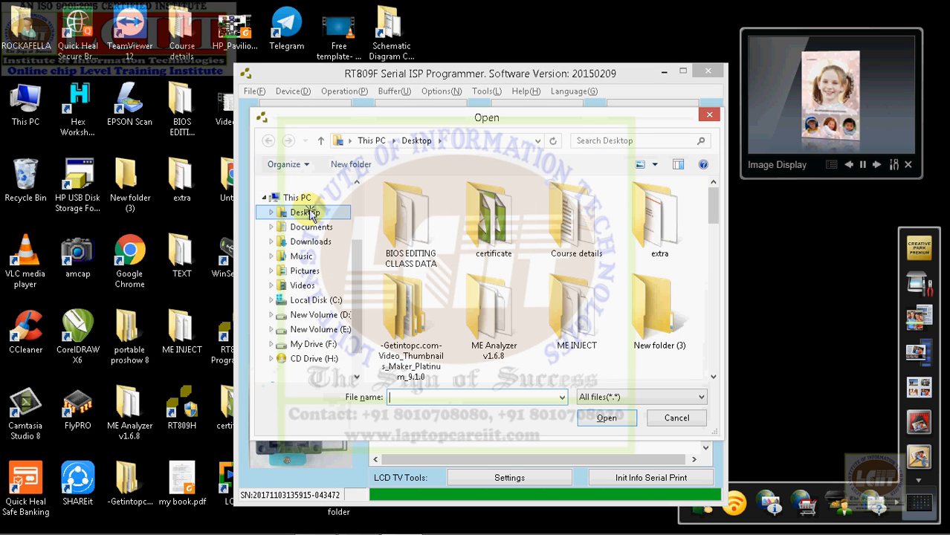
pyautogui.click(311, 213)
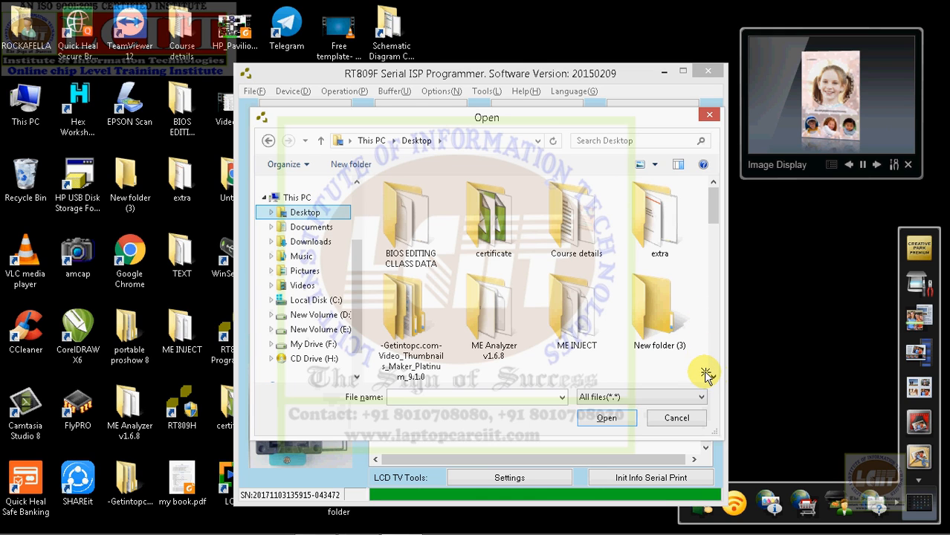
pyautogui.scroll(-5, 713, 377)
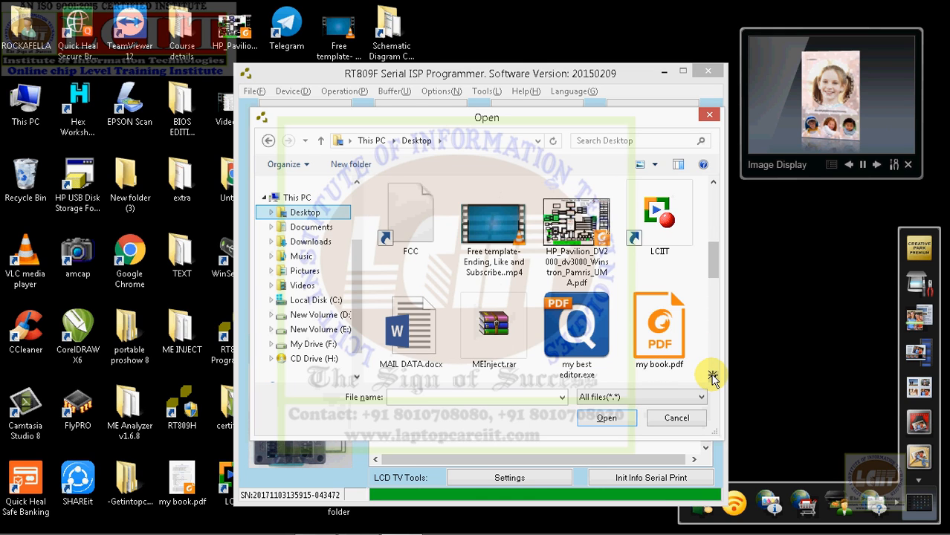
pyautogui.scroll(-4, 712, 378)
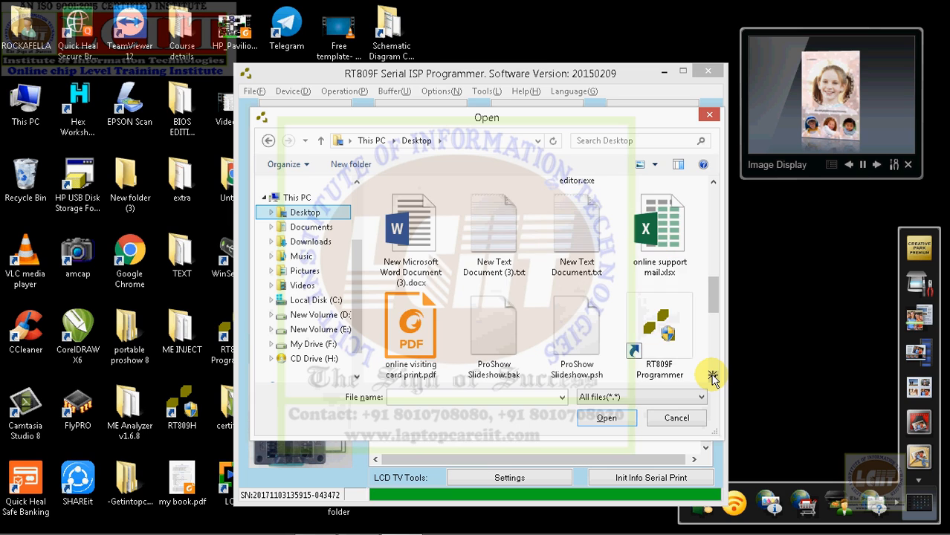
pyautogui.scroll(-4, 712, 378)
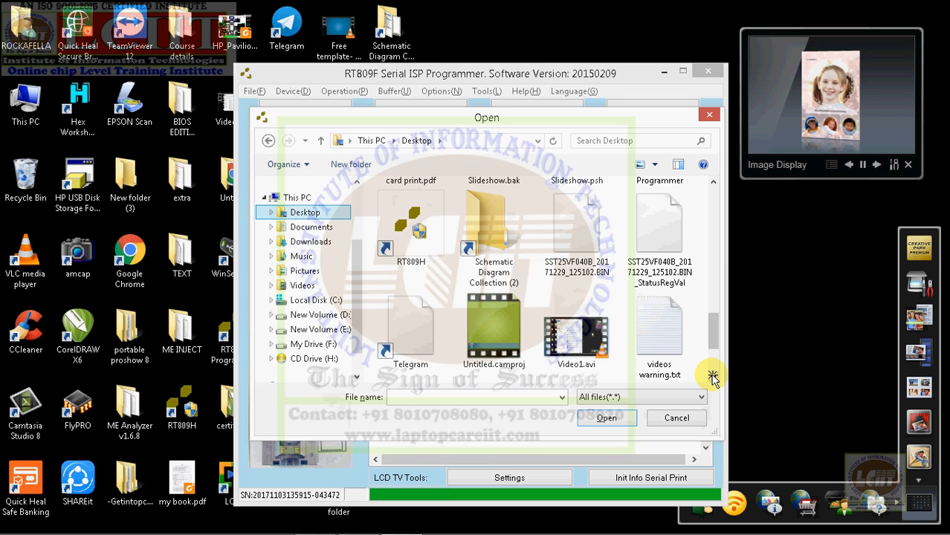
pyautogui.scroll(-2, 712, 378)
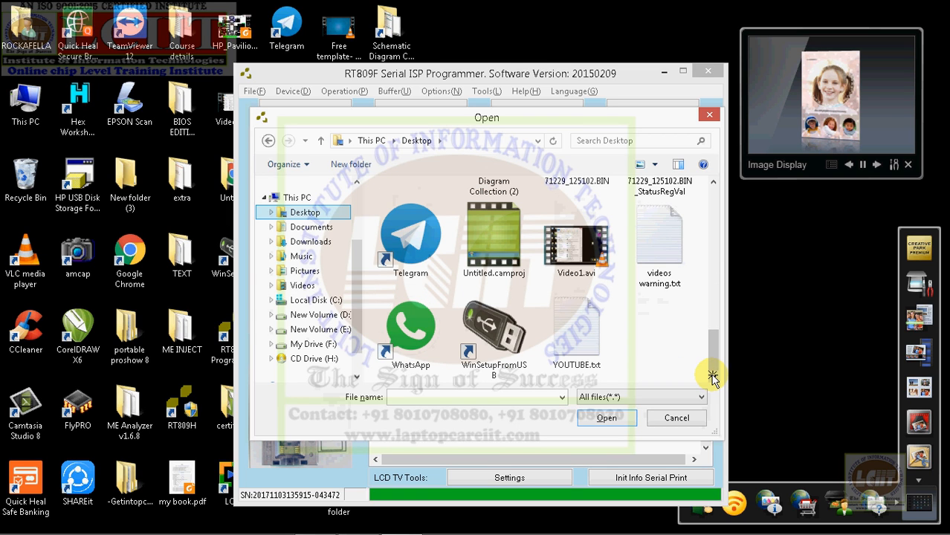
pyautogui.moveTo(714, 350); pyautogui.dragTo(715, 335)
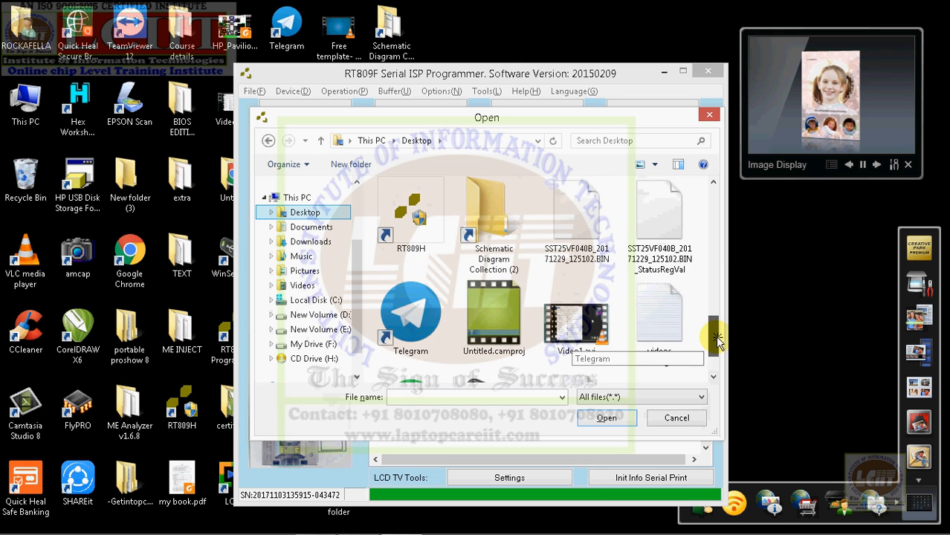
pyautogui.click(568, 247)
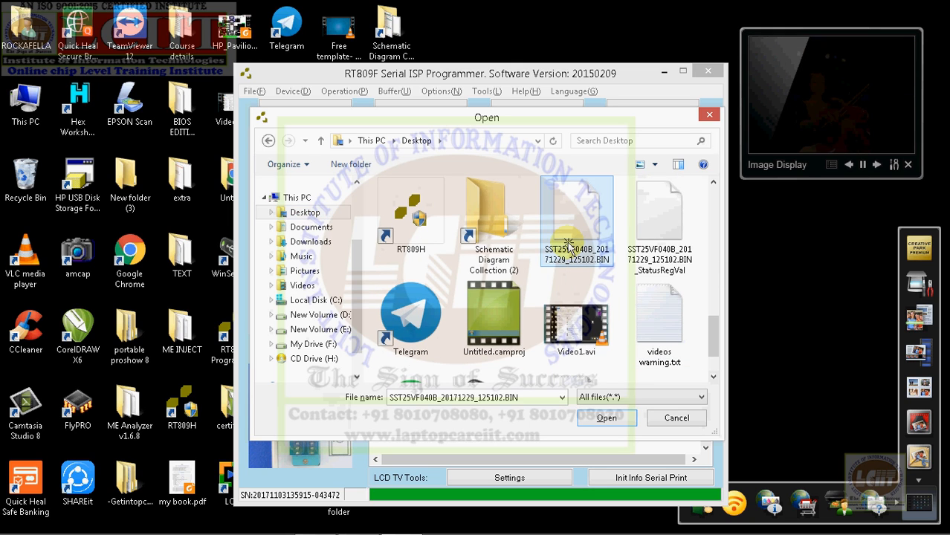
pyautogui.click(606, 419)
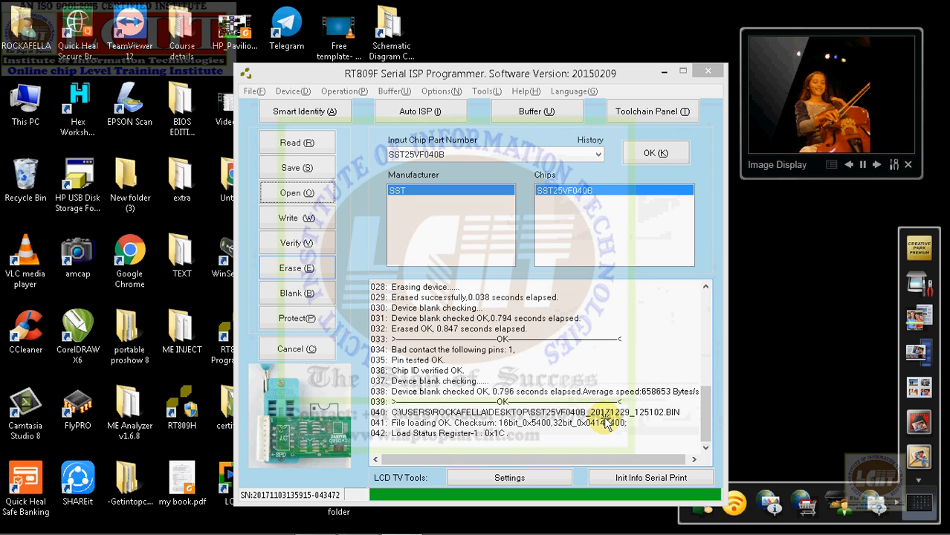
pyautogui.click(293, 220)
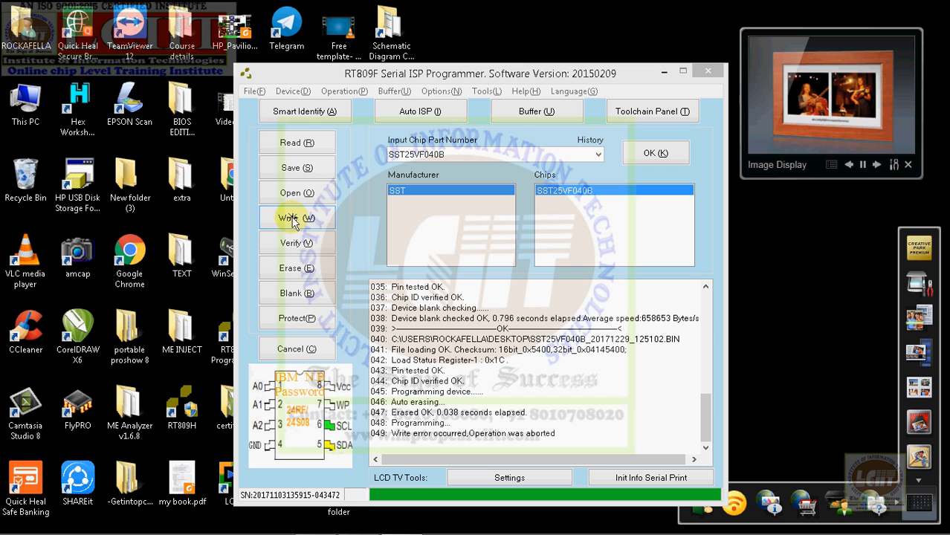
pyautogui.click(295, 223)
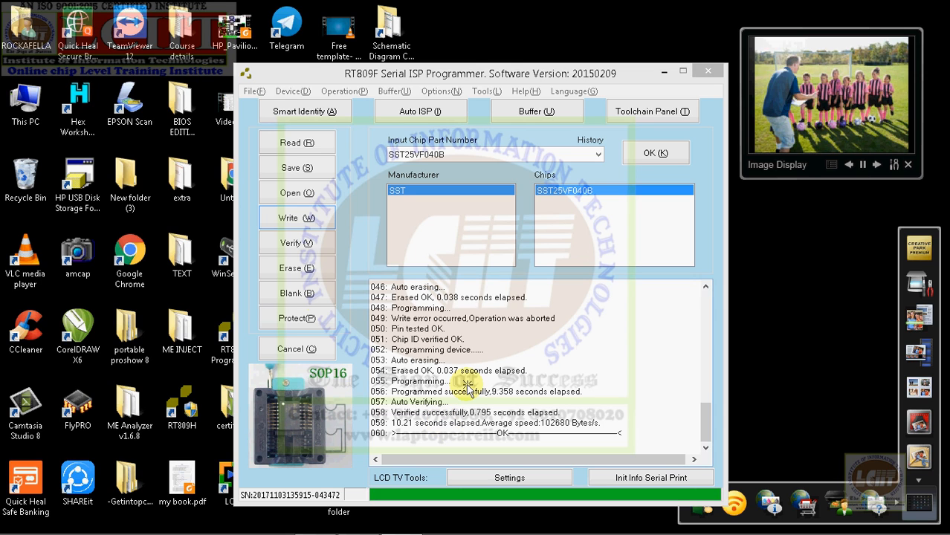
# Step: Erase the SST25VF040B chip again and reload the backup SST25VF040B_20171229_125102.BIN from the Desktop
pyautogui.click(295, 269)
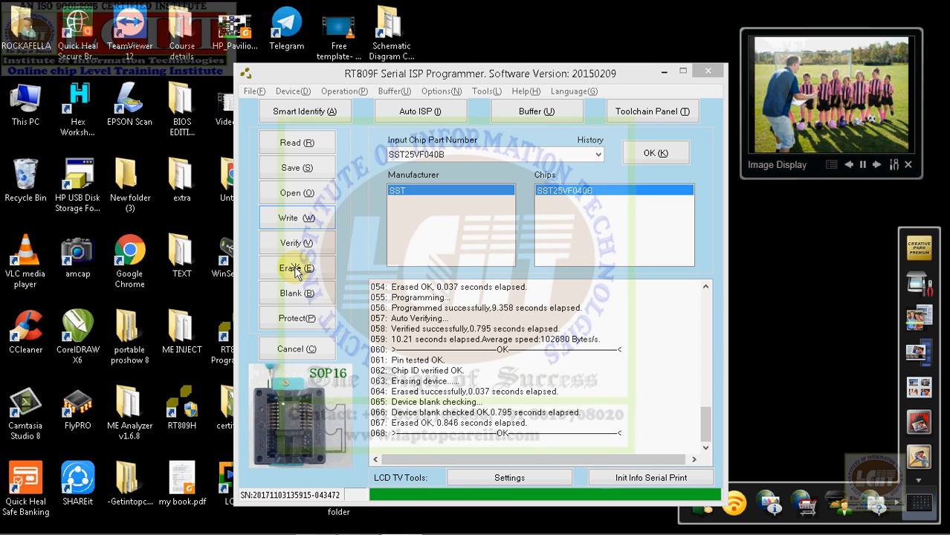
pyautogui.click(290, 192)
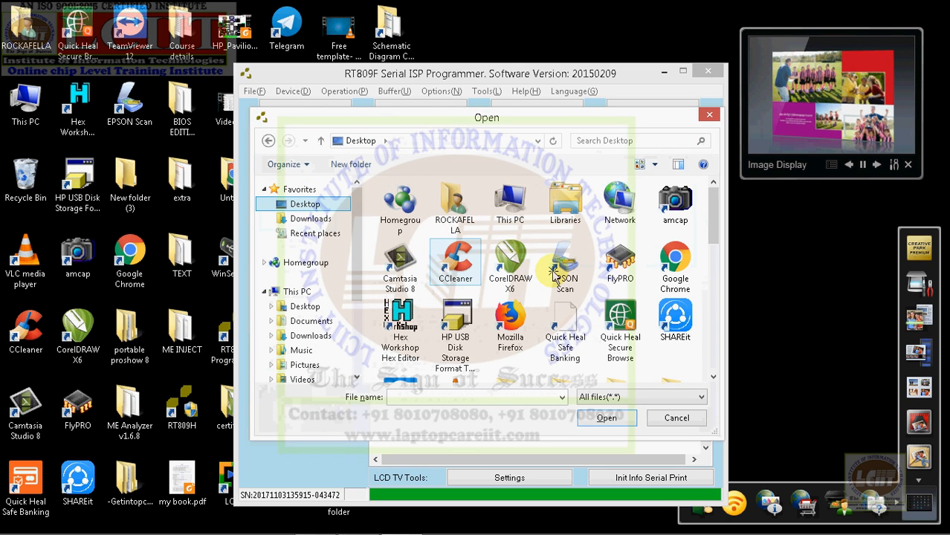
pyautogui.click(713, 374)
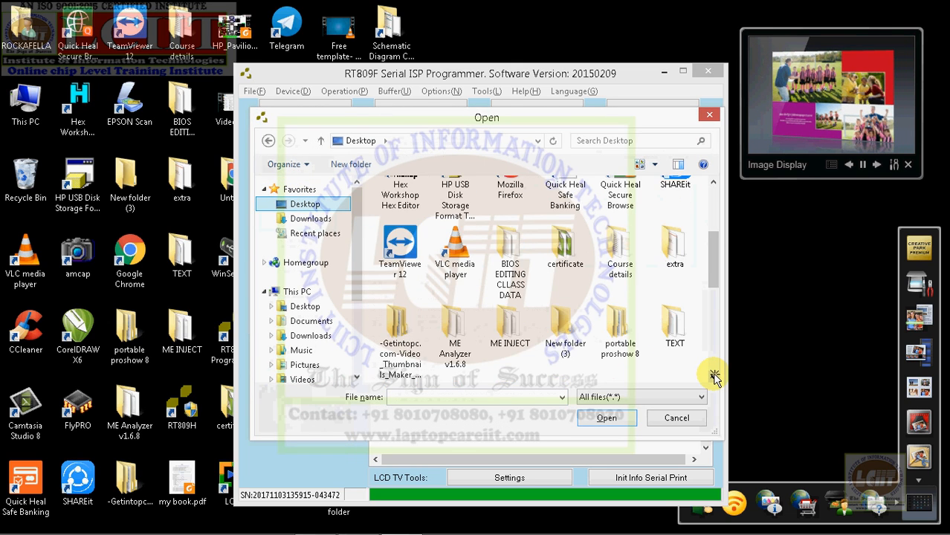
pyautogui.click(713, 374)
pyautogui.click(714, 374)
pyautogui.click(714, 374)
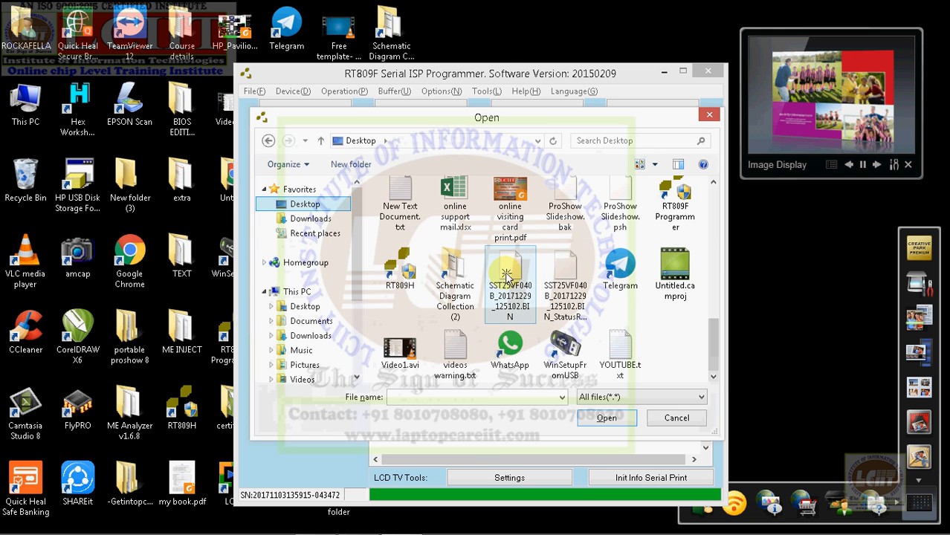
pyautogui.click(610, 418)
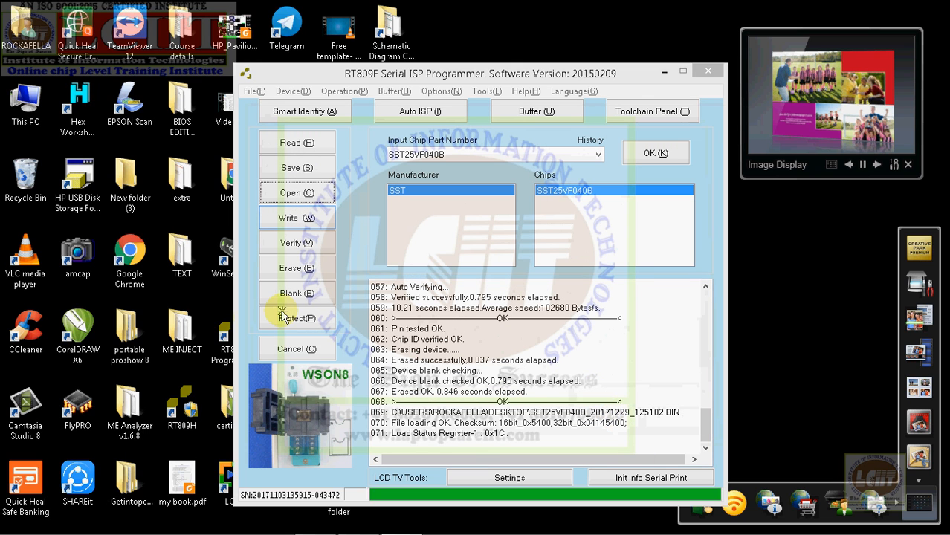
# Step: Write the loaded backup to the chip, verify the written data and close the RT809F programmer
pyautogui.click(297, 220)
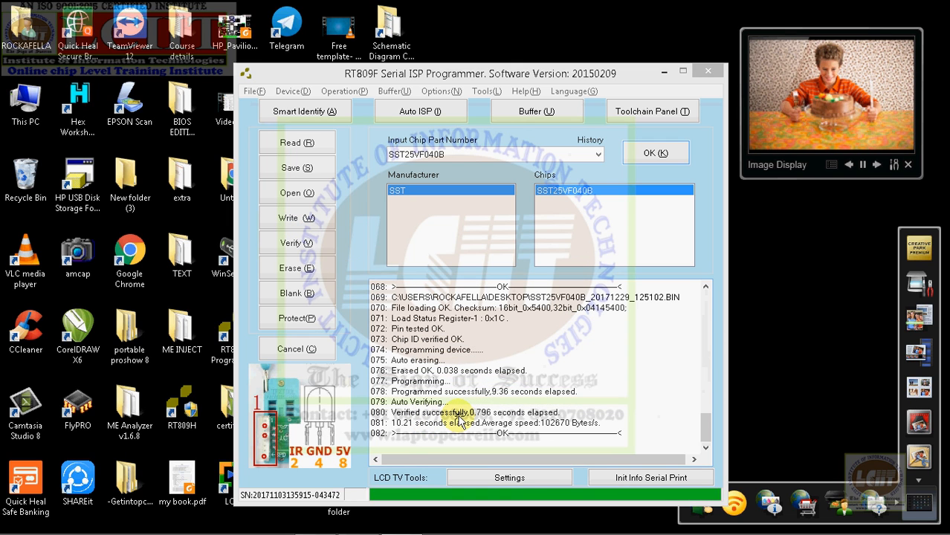
pyautogui.click(297, 243)
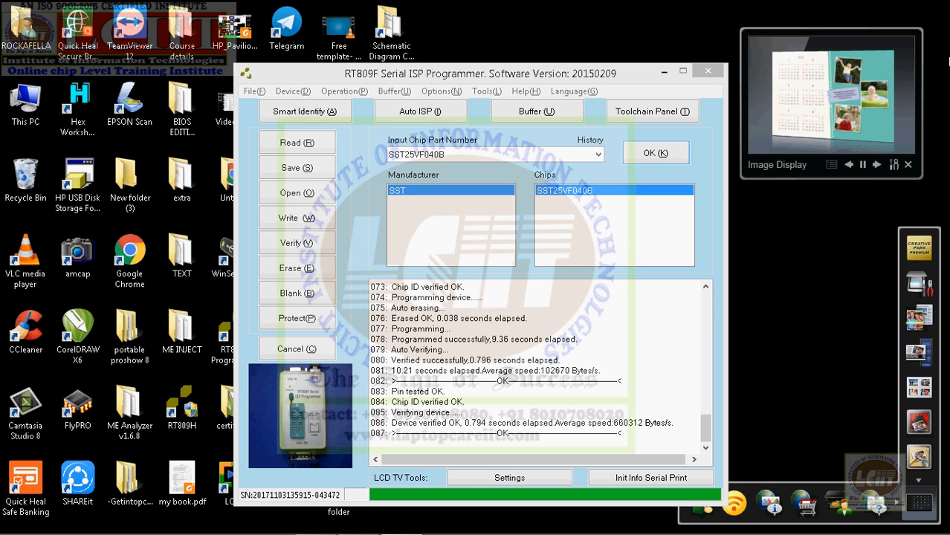
pyautogui.click(709, 73)
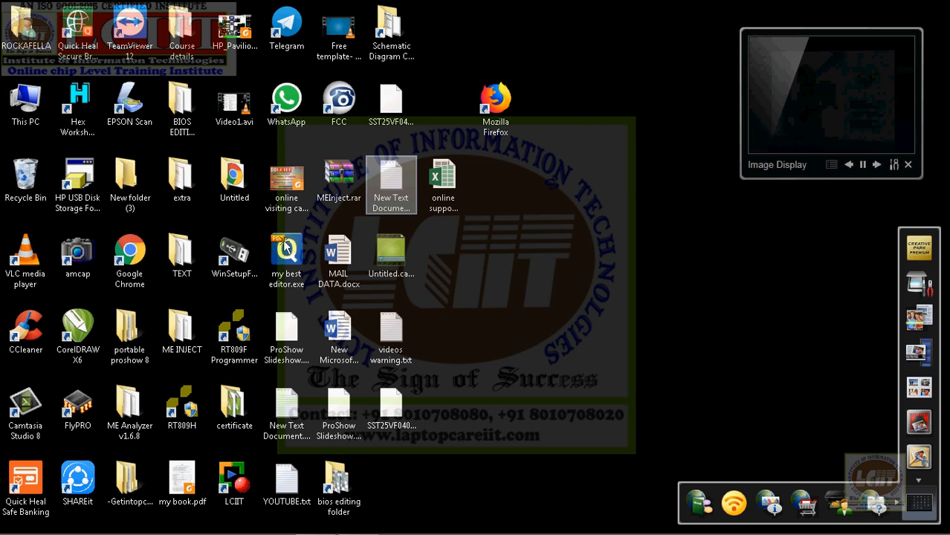
# Step: Start the RT809H programmer software from the desktop, restart it once and decline the upgrade download
pyautogui.click(239, 350)
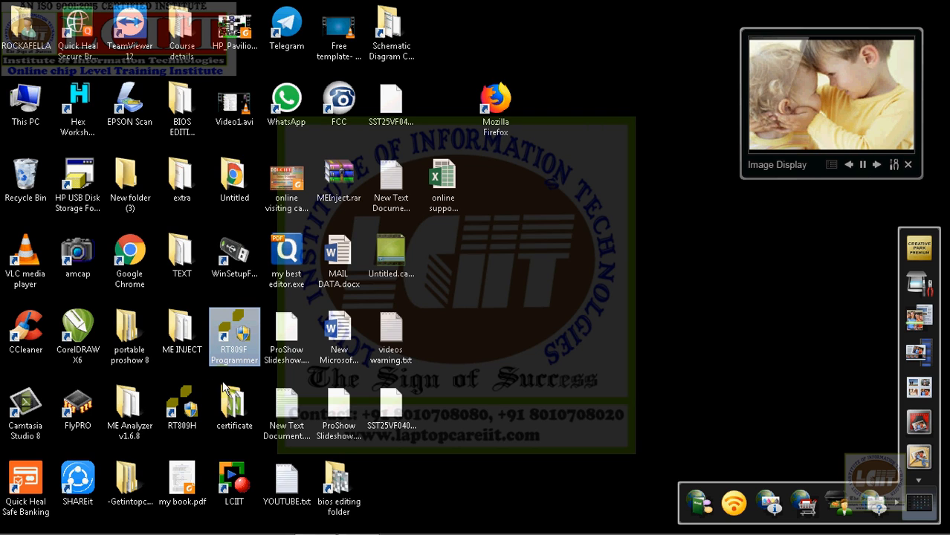
pyautogui.click(188, 411)
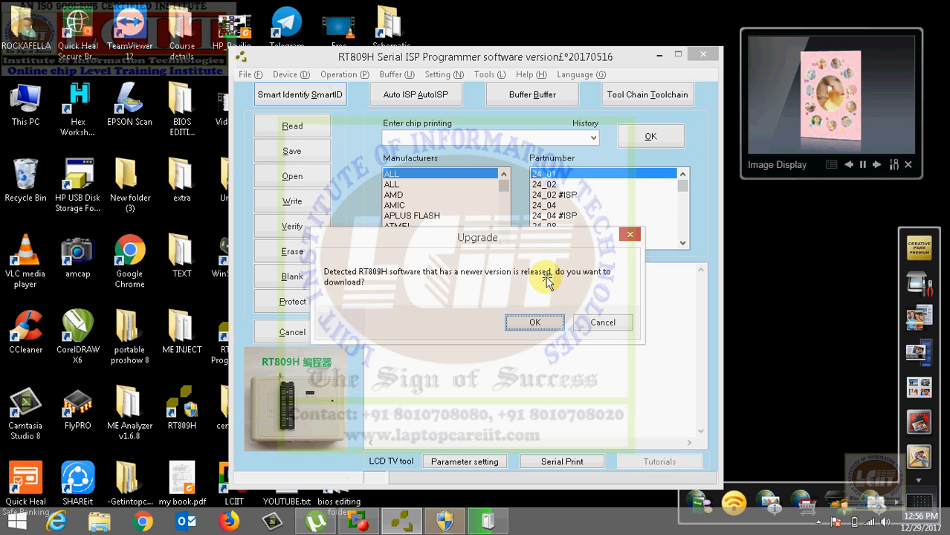
pyautogui.click(608, 321)
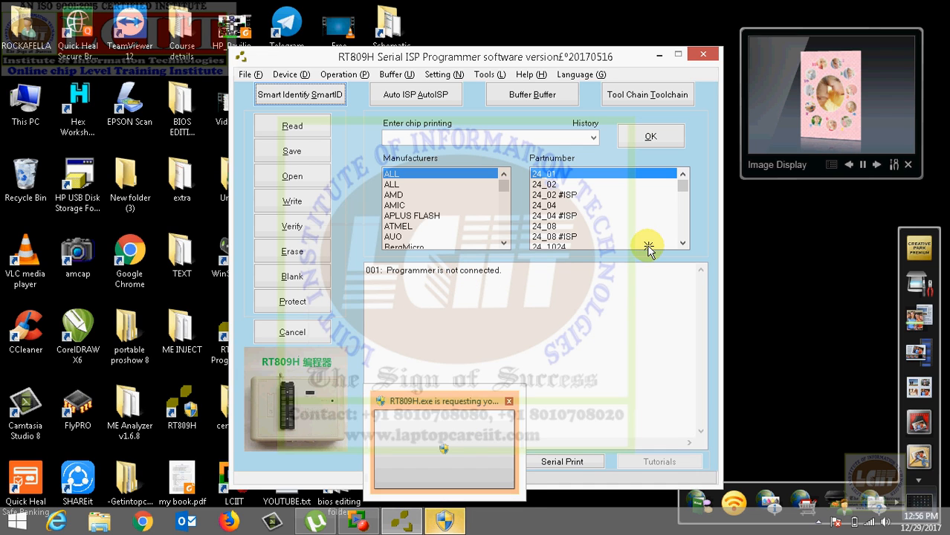
pyautogui.click(702, 53)
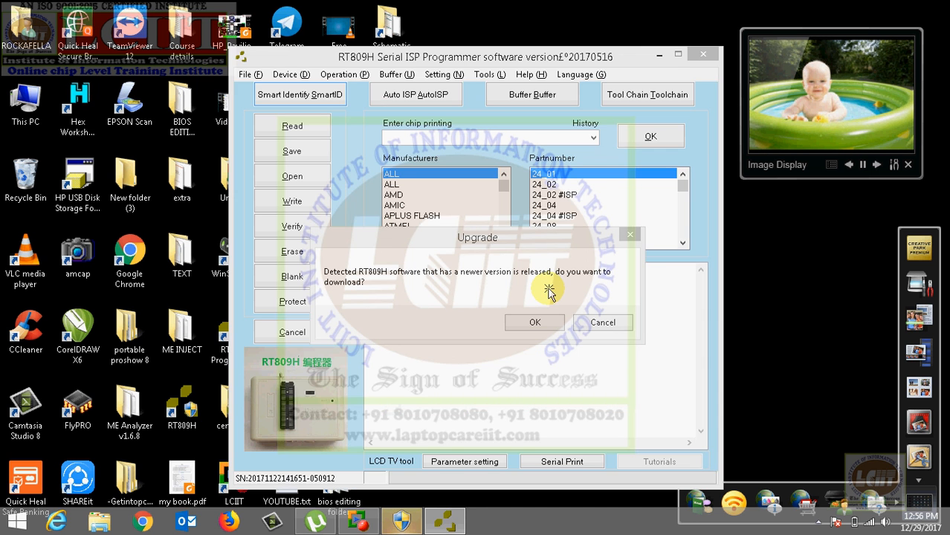
pyautogui.click(596, 322)
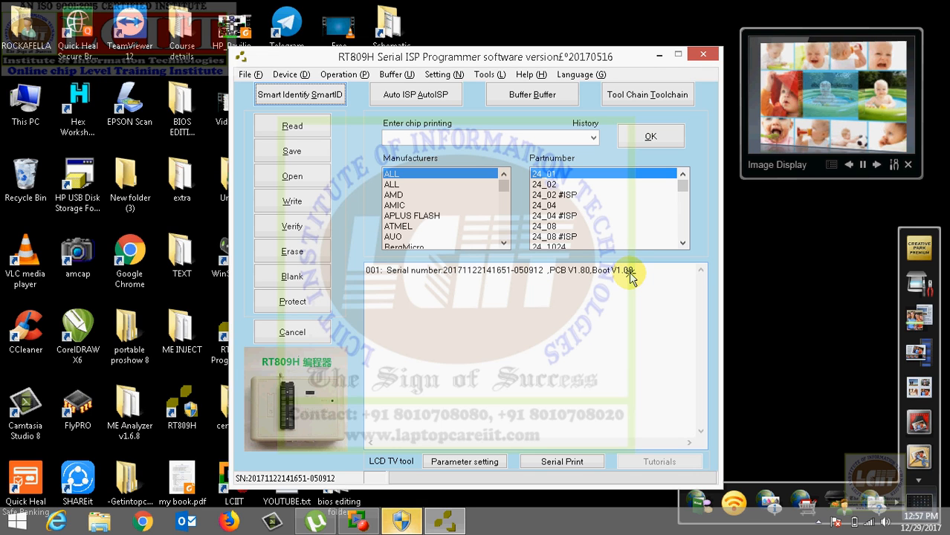
# Step: Run Smart Identify on the chip with type 25xx SPI flash & 24xxx and a voltage of 3.3V
pyautogui.click(319, 99)
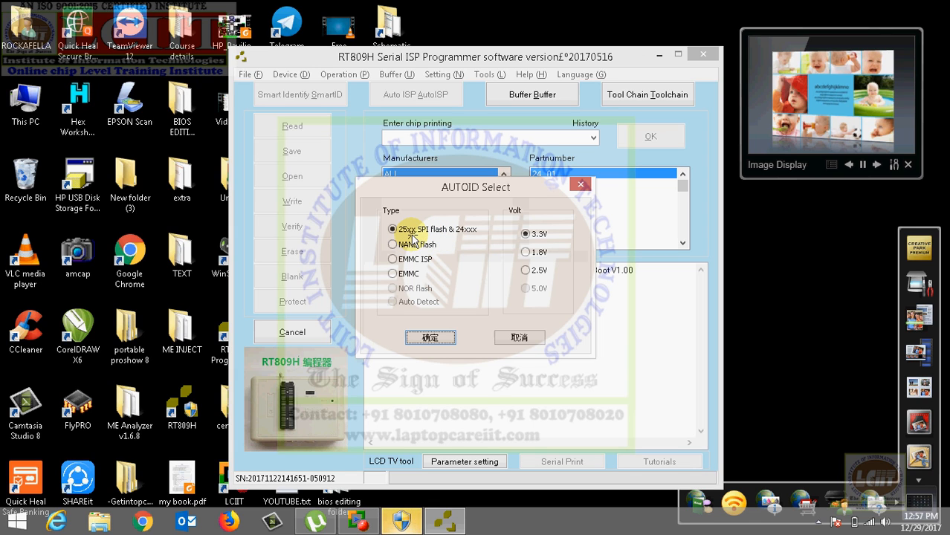
pyautogui.click(527, 253)
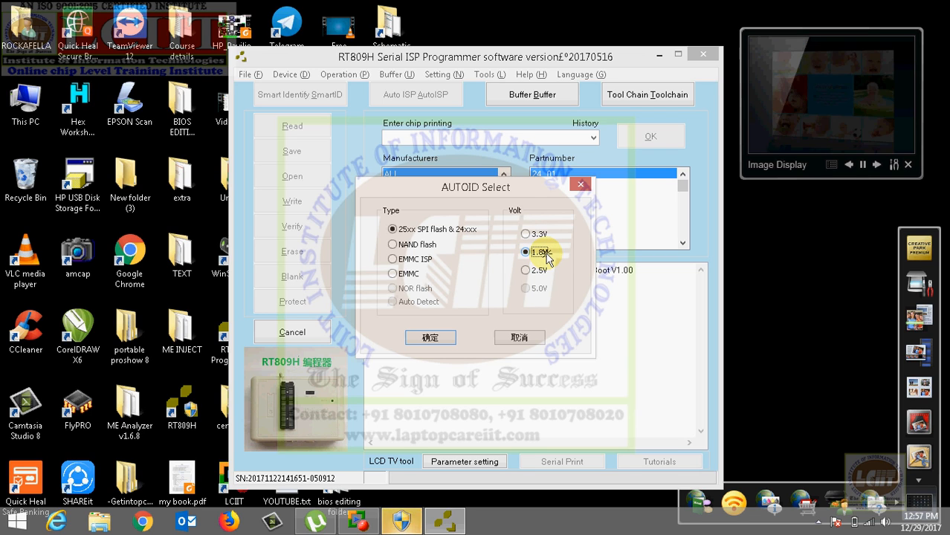
pyautogui.click(525, 235)
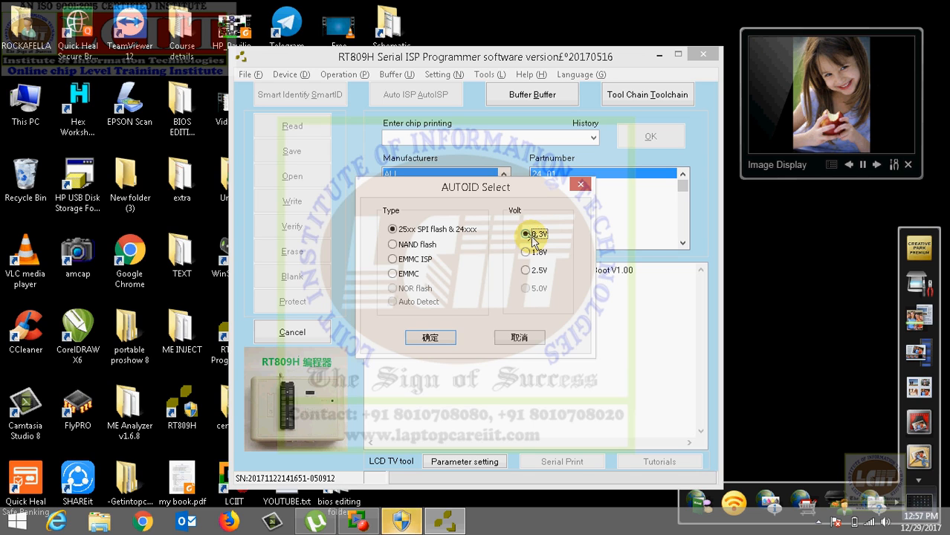
pyautogui.click(430, 339)
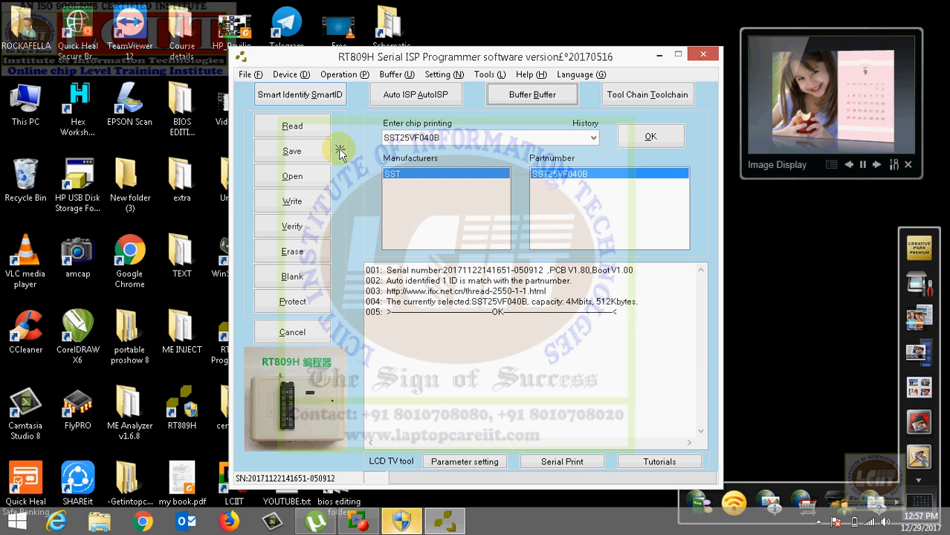
# Step: Read the identified SST25VF040B chip and save its contents to the Desktop as a BIN file named abc
pyautogui.click(293, 127)
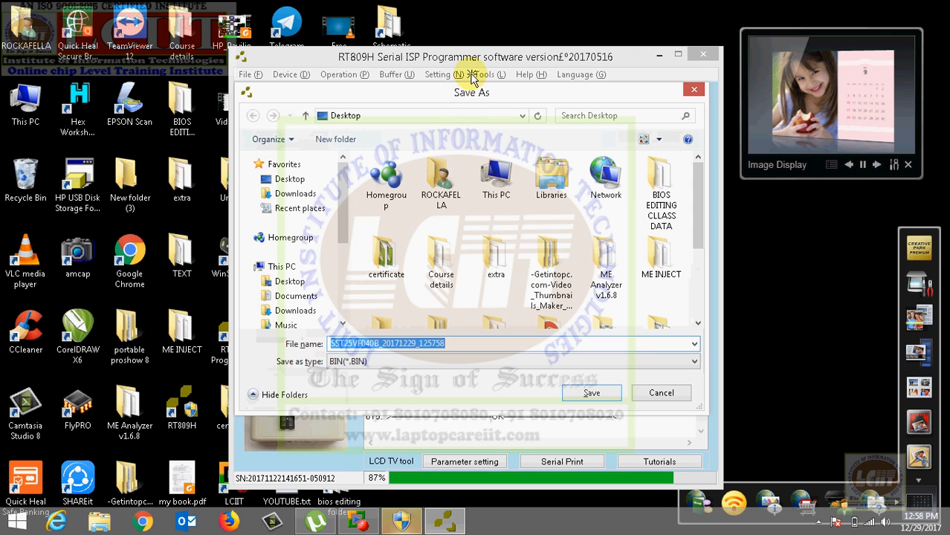
pyautogui.moveTo(444, 102); pyautogui.dragTo(684, 209)
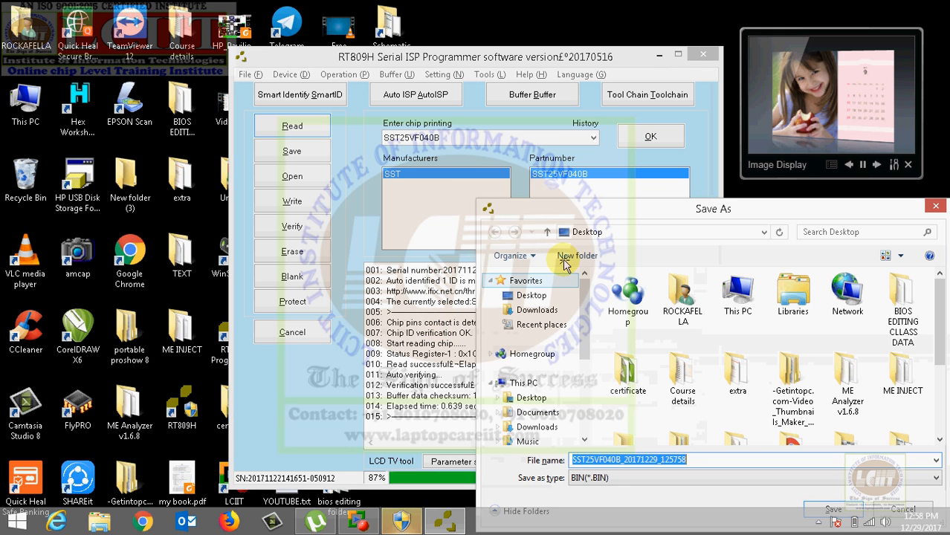
pyautogui.moveTo(552, 206); pyautogui.dragTo(320, 98)
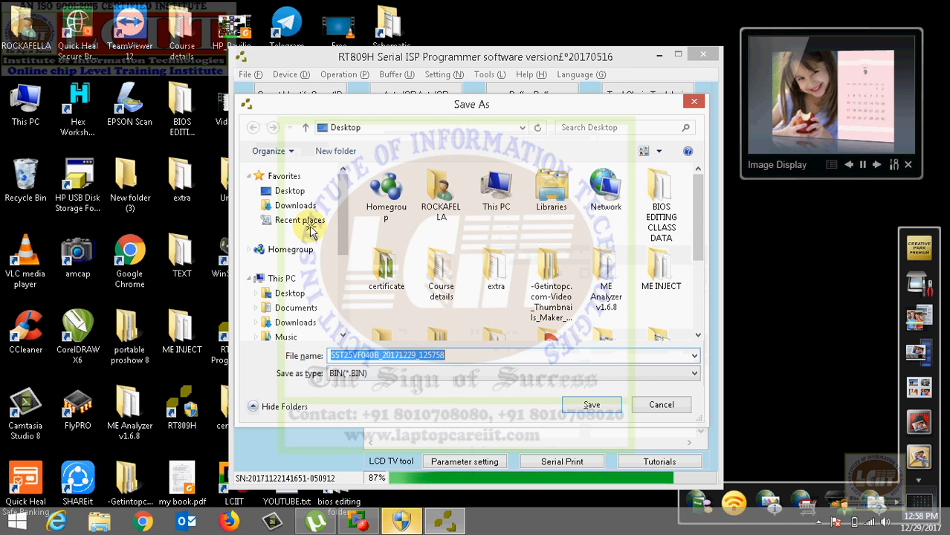
pyautogui.click(279, 190)
pyautogui.doubleClick(440, 357)
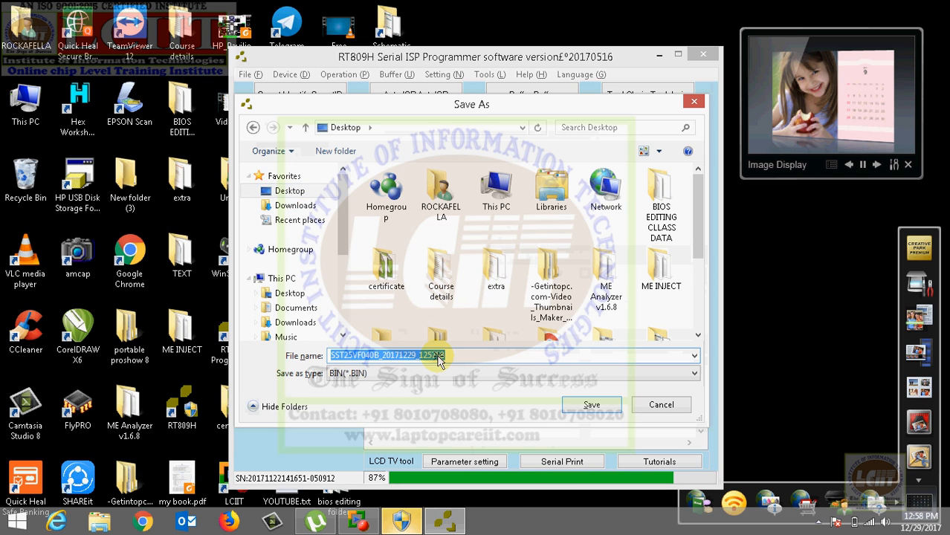
pyautogui.write('abc')
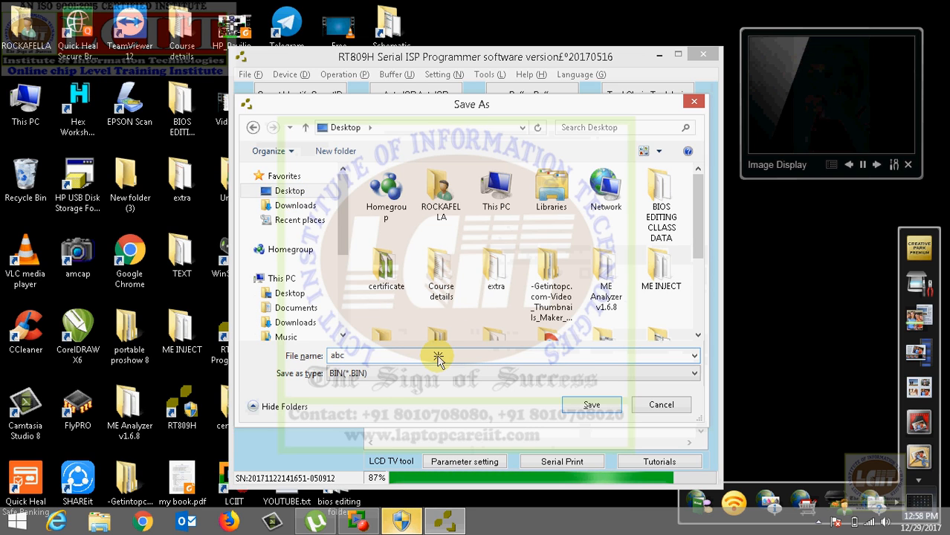
pyautogui.click(595, 406)
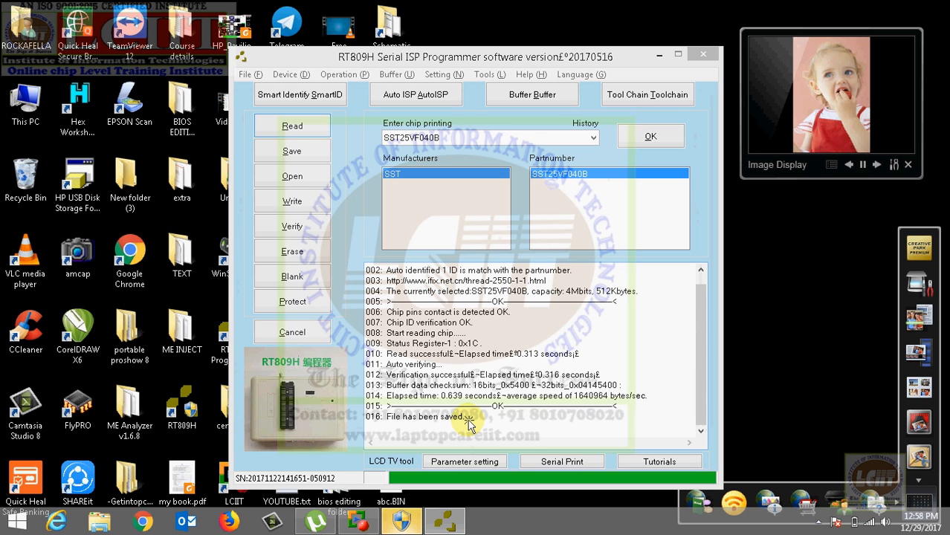
# Step: Erase the SST25VF040B chip with the RT809H and run a blank check on it
pyautogui.click(293, 251)
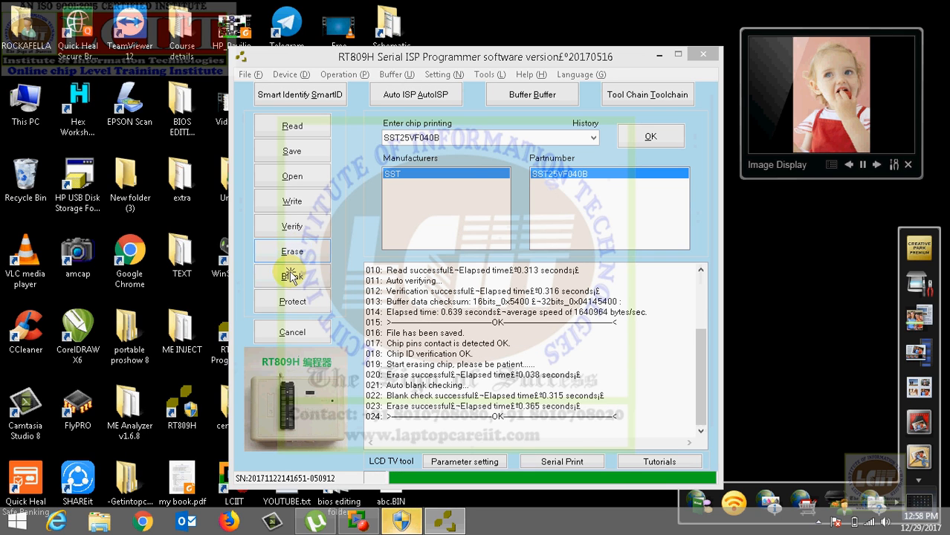
pyautogui.click(292, 276)
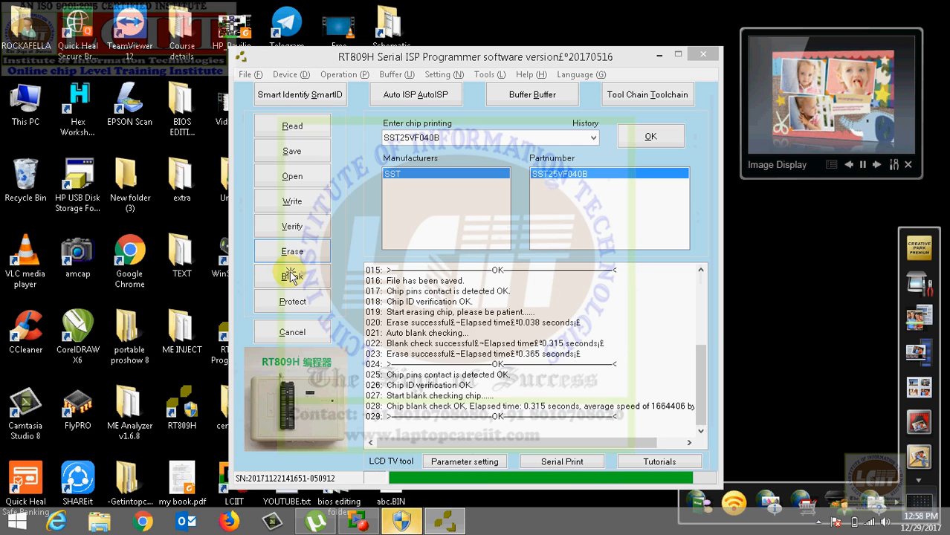
# Step: Load the backup file abc.BIN from the Desktop into the RT809H programmer
pyautogui.click(290, 182)
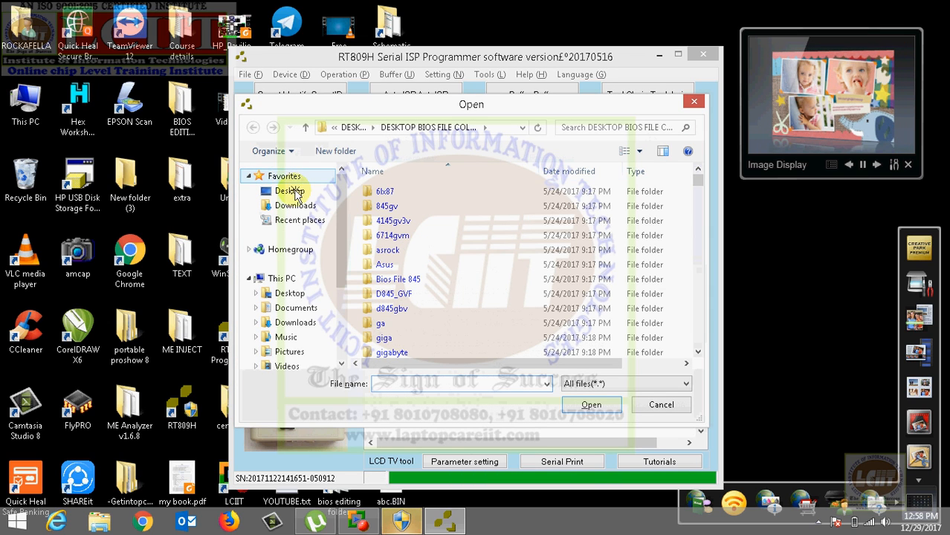
pyautogui.click(297, 195)
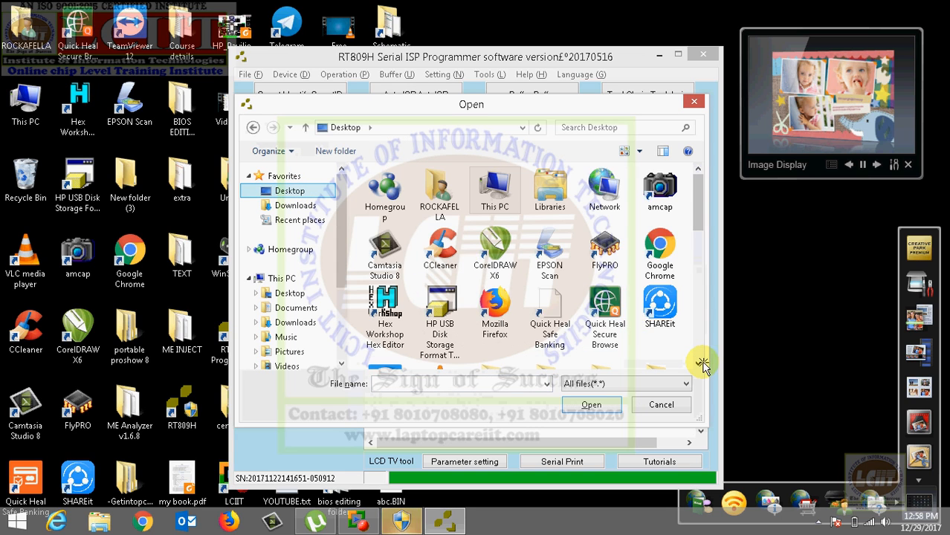
pyautogui.click(699, 363)
pyautogui.click(700, 362)
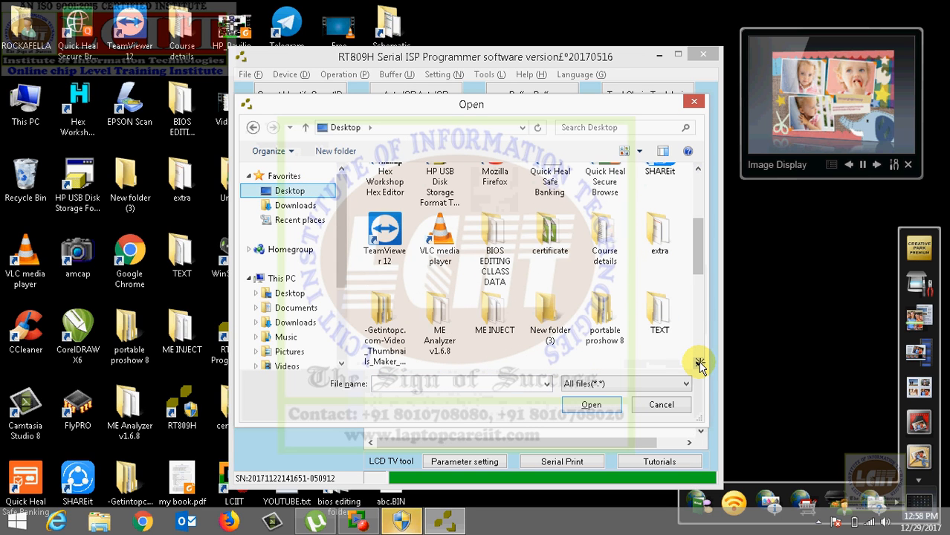
pyautogui.click(699, 363)
pyautogui.click(700, 363)
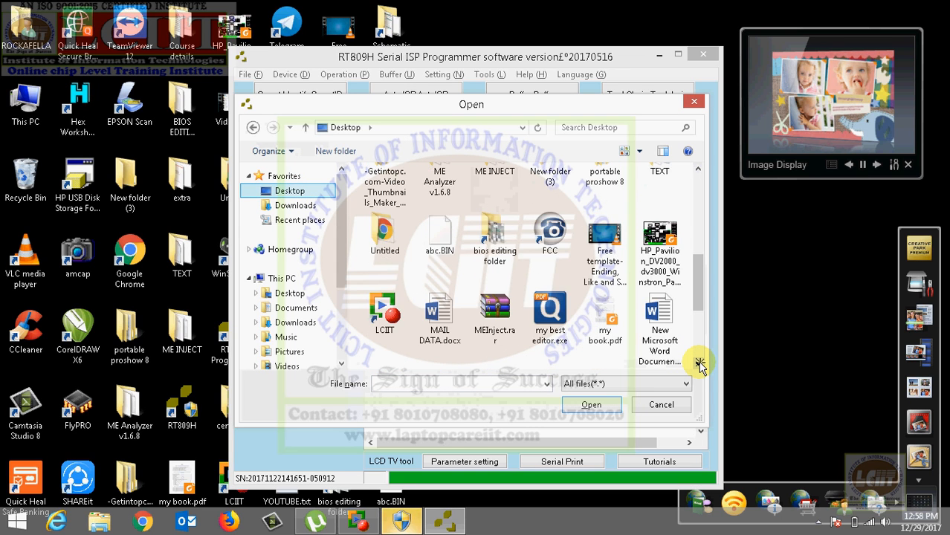
pyautogui.click(700, 363)
pyautogui.click(699, 363)
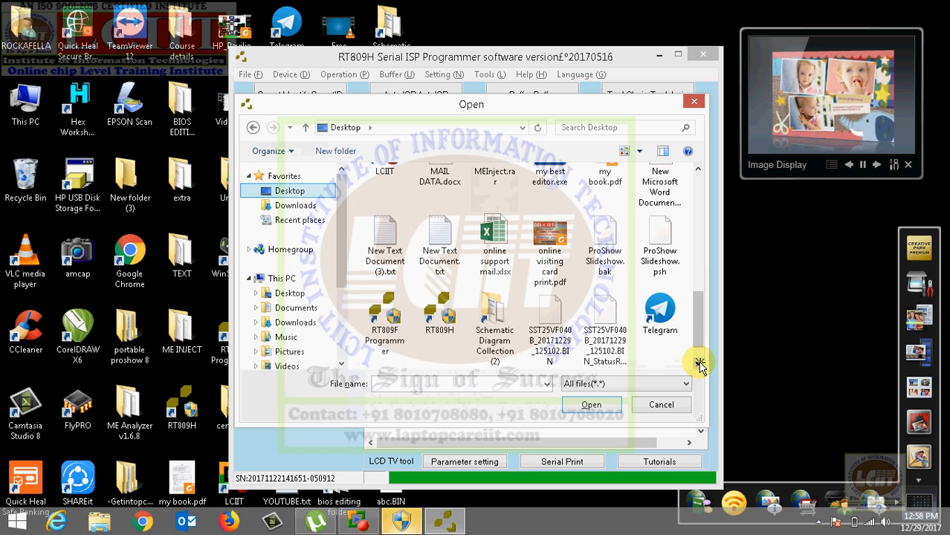
pyautogui.click(700, 362)
pyautogui.click(519, 385)
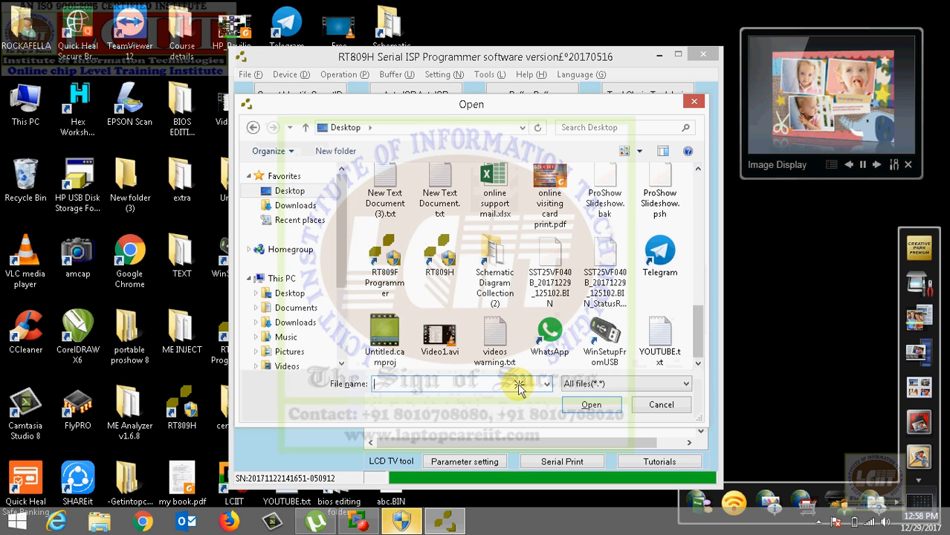
pyautogui.write('av')
pyautogui.press('BackSpace')
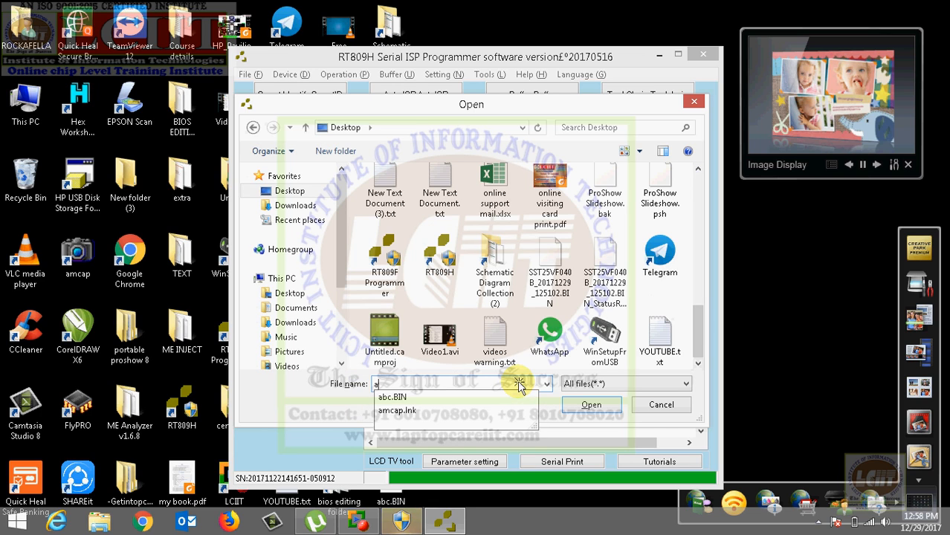
pyautogui.write('bc')
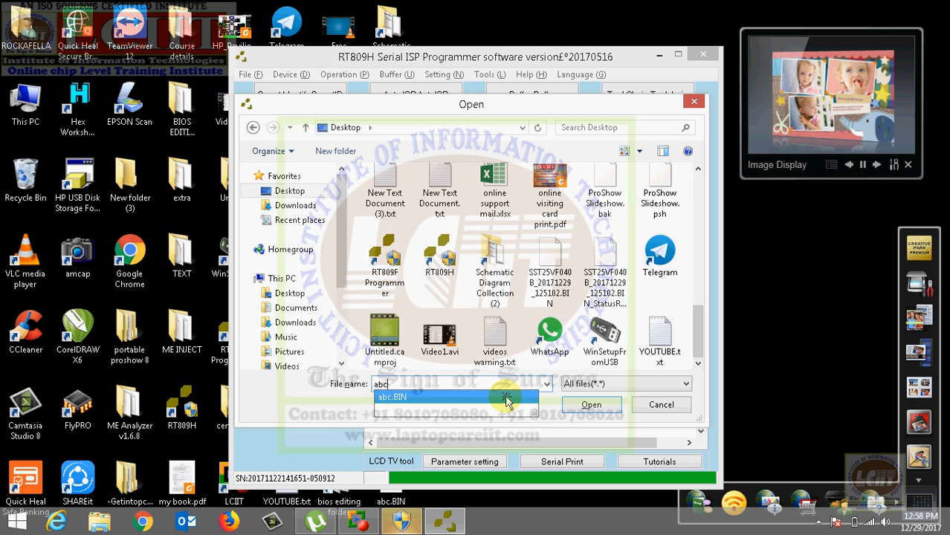
pyautogui.click(505, 399)
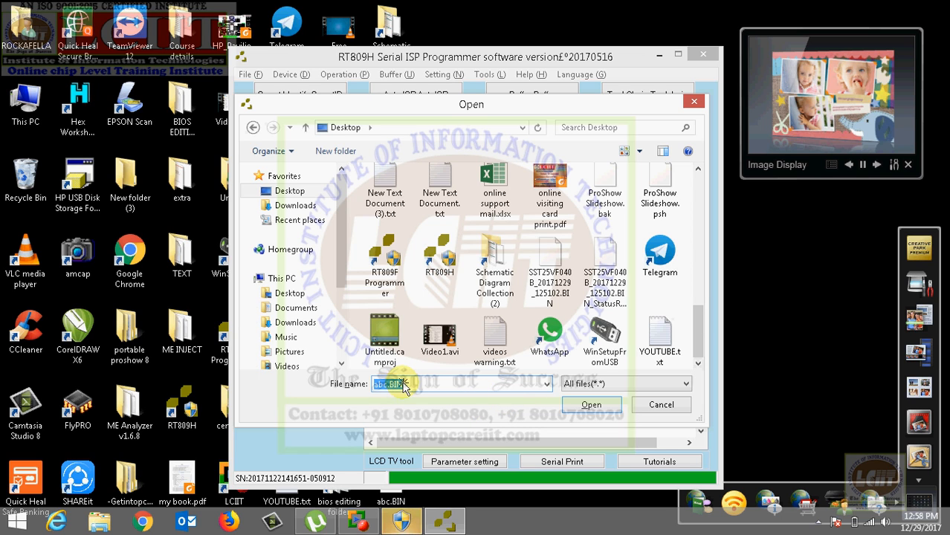
pyautogui.click(582, 411)
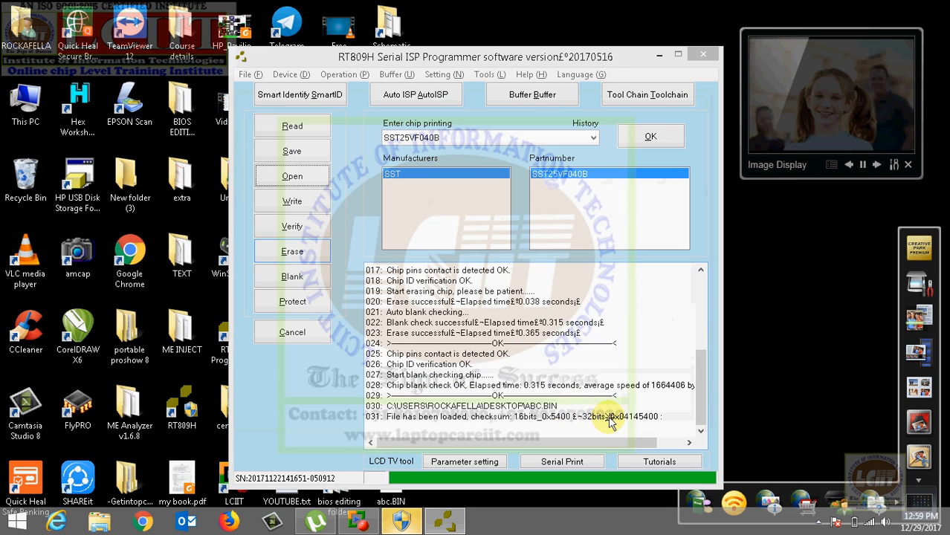
# Step: Write the loaded abc.BIN data to the SST25VF040B chip and verify the chip against it
pyautogui.click(292, 202)
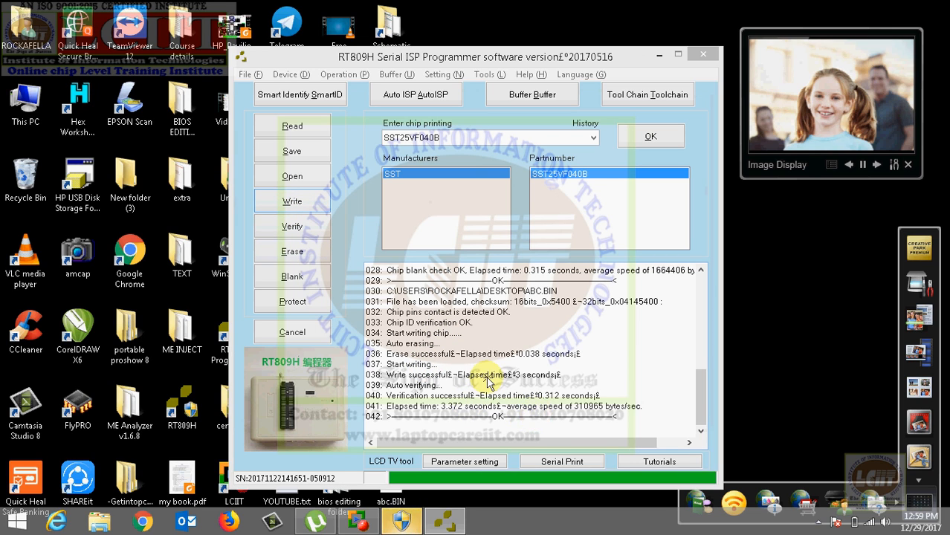
pyautogui.click(296, 226)
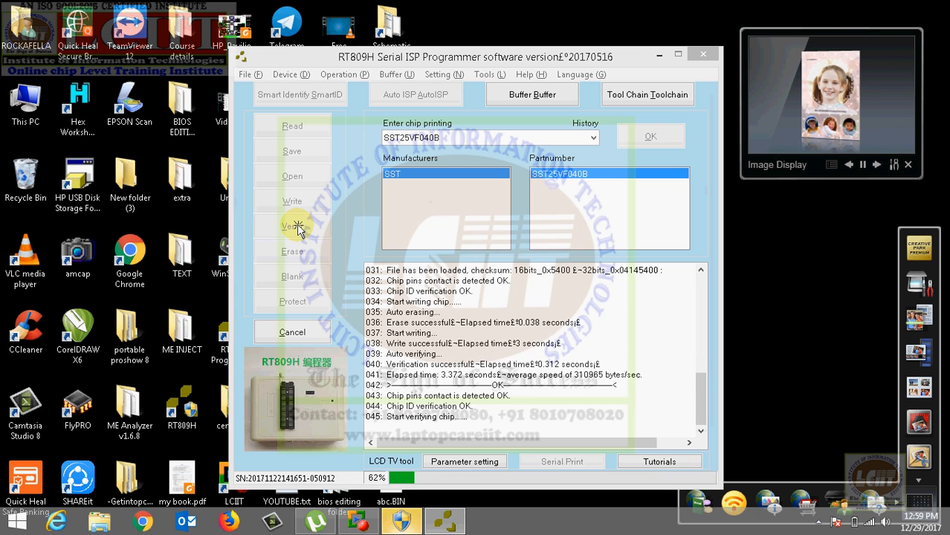